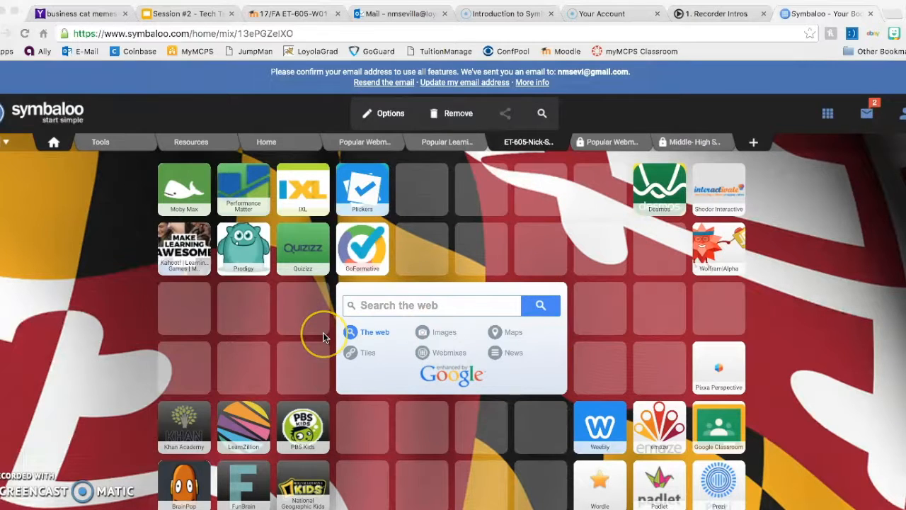
Step: Open Quizizz from the Symbaloo tile page and start creating a new quiz
click(303, 251)
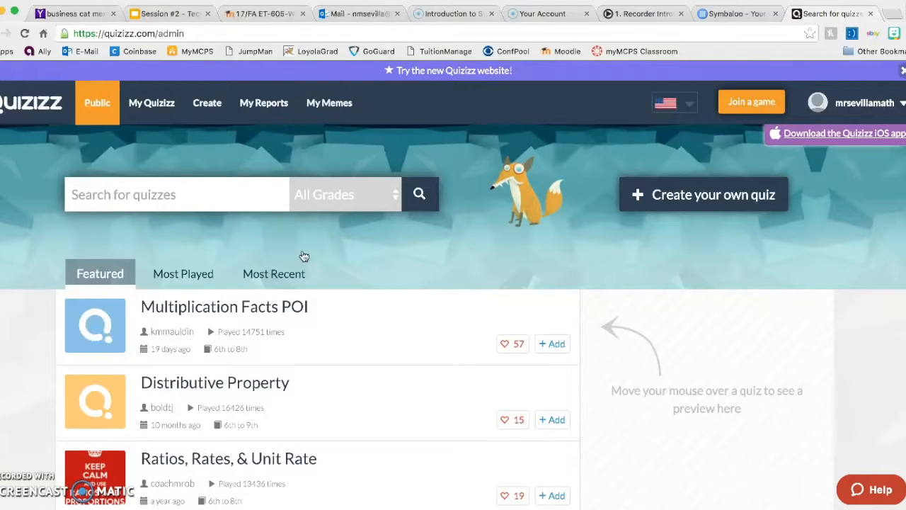
click(849, 115)
click(853, 114)
click(197, 170)
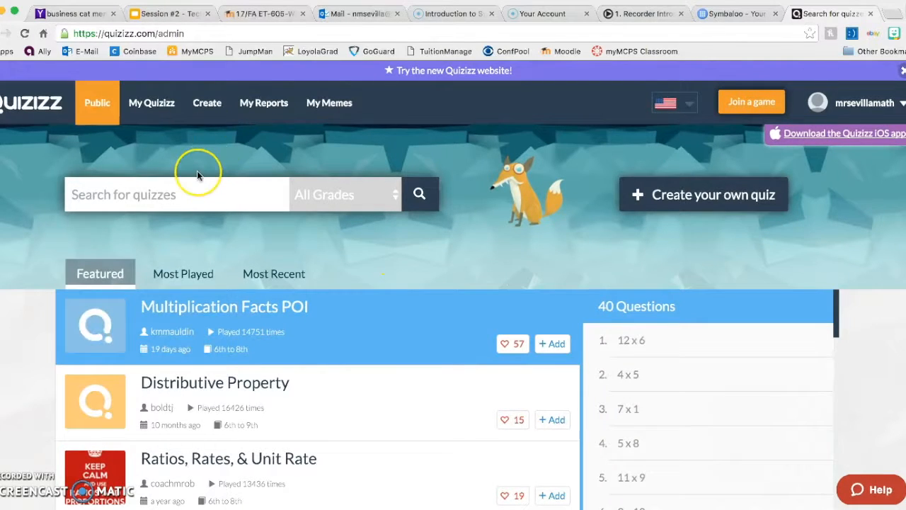
click(210, 105)
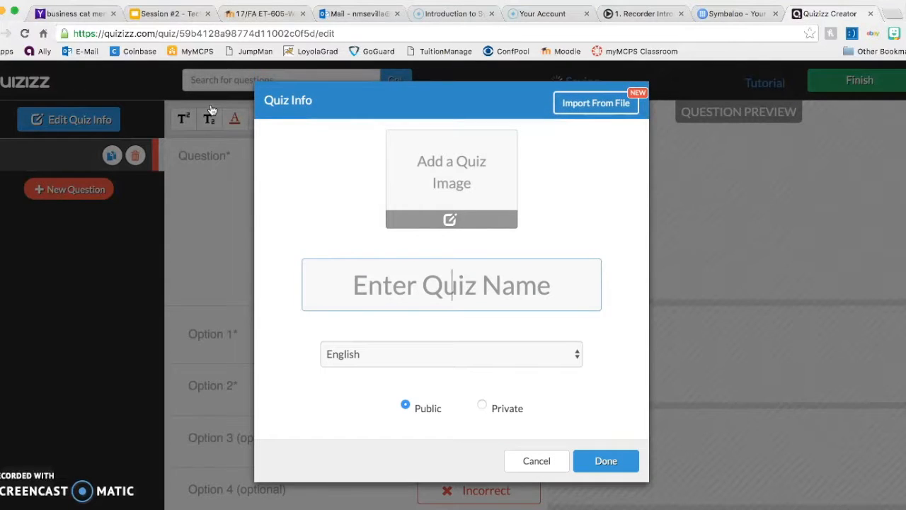
Step: Name the new quiz "practice quiz"
click(462, 296)
text(pracitce q)
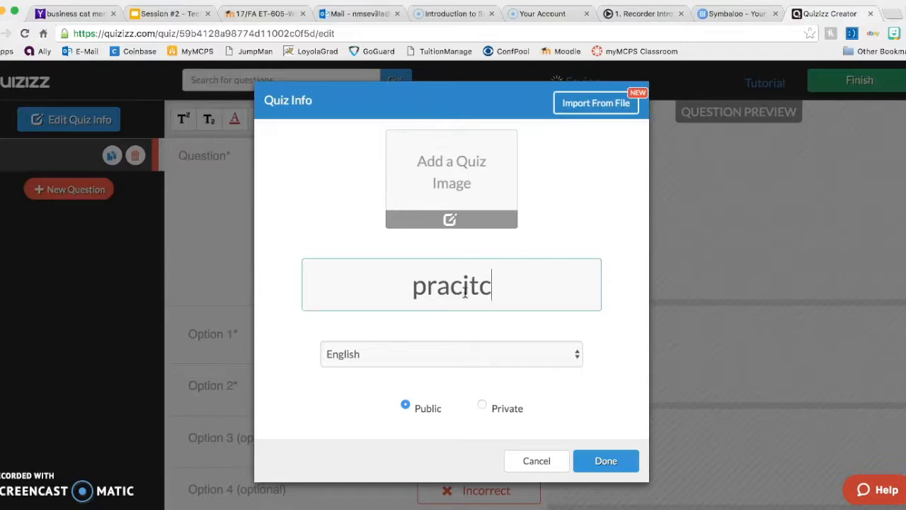
key(BackSpace)
key(BackSpace)
key(BackSpace)
key(BackSpace)
key(BackSpace)
key(BackSpace)
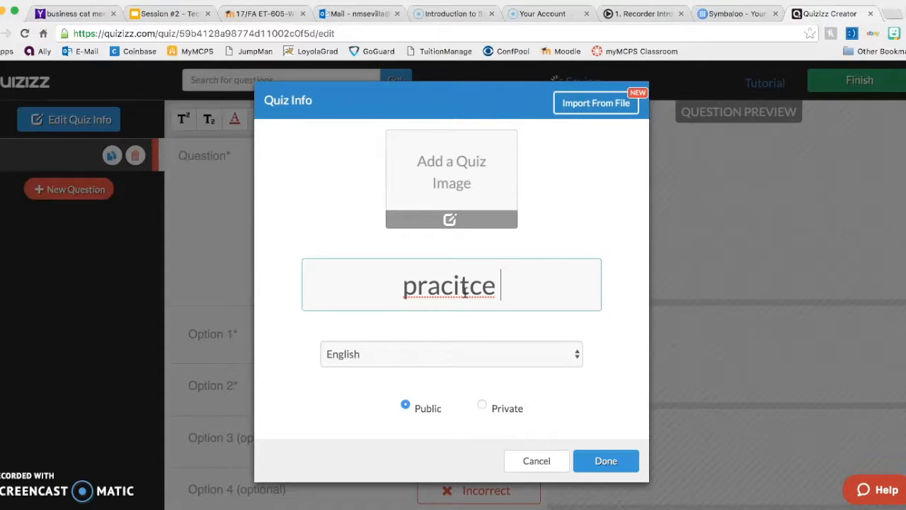
text(tic)
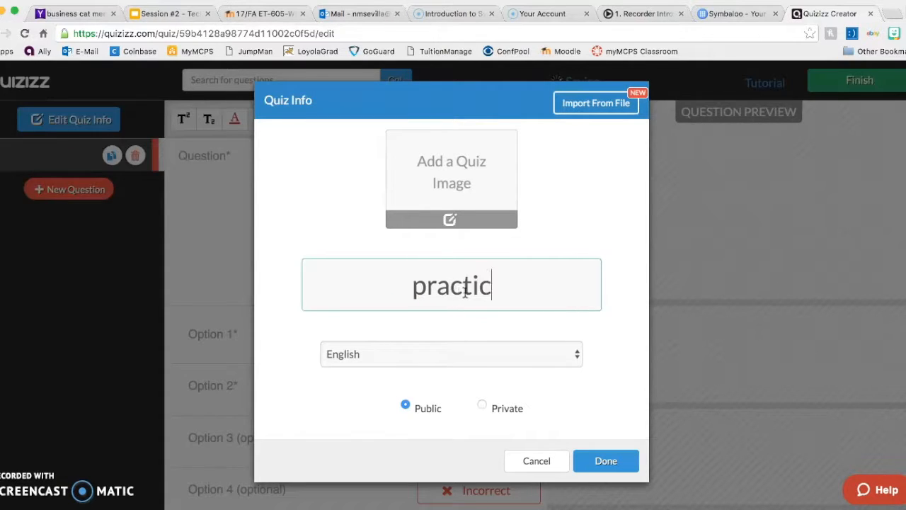
text(e quiz)
Step: Keep English as the quiz language and Public as its visibility
click(479, 361)
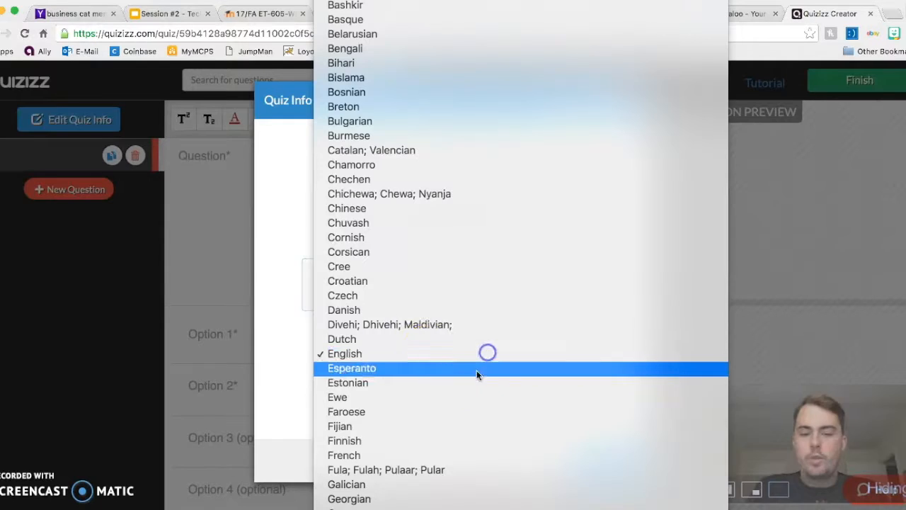
click(425, 361)
click(407, 407)
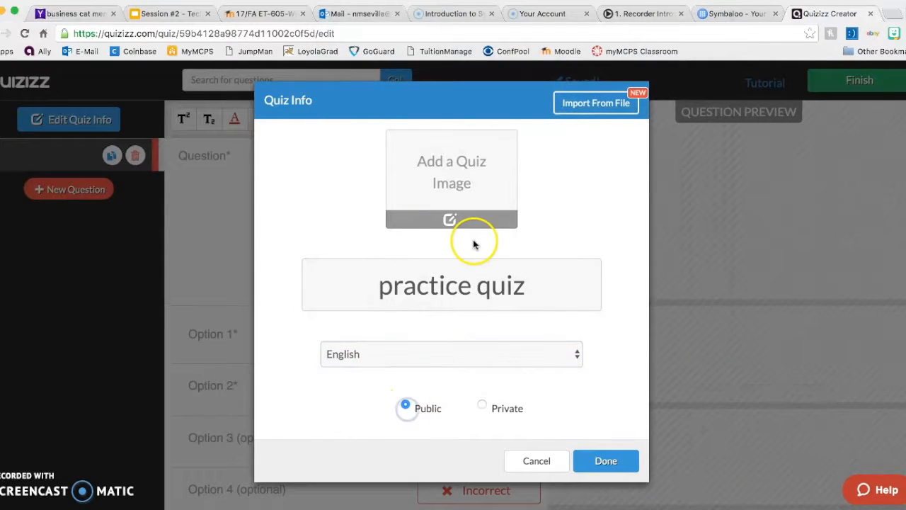
Step: Add Clever.jpg from Downloads as the quiz image and save the quiz info
click(454, 221)
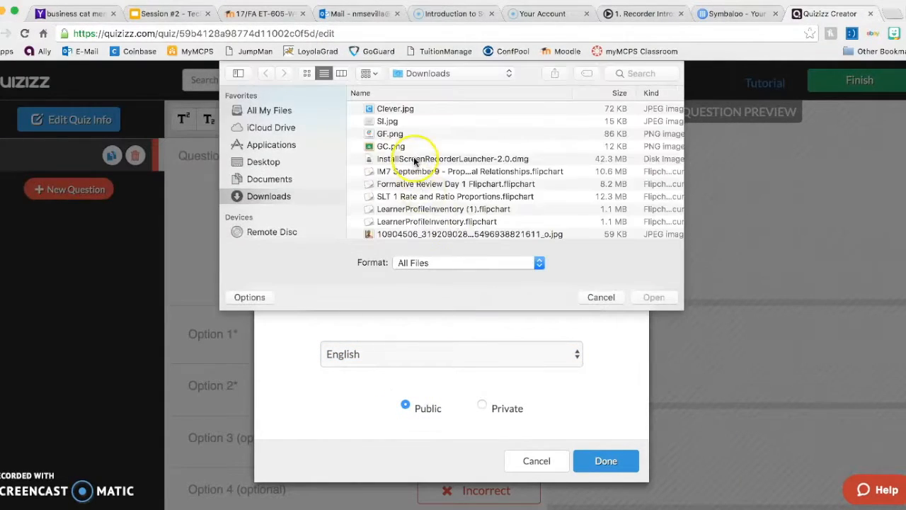
click(413, 109)
click(638, 297)
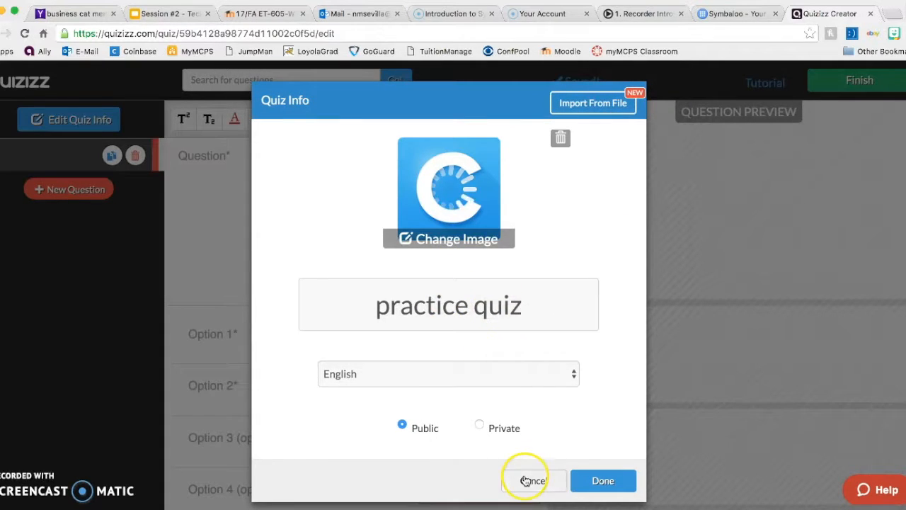
click(603, 481)
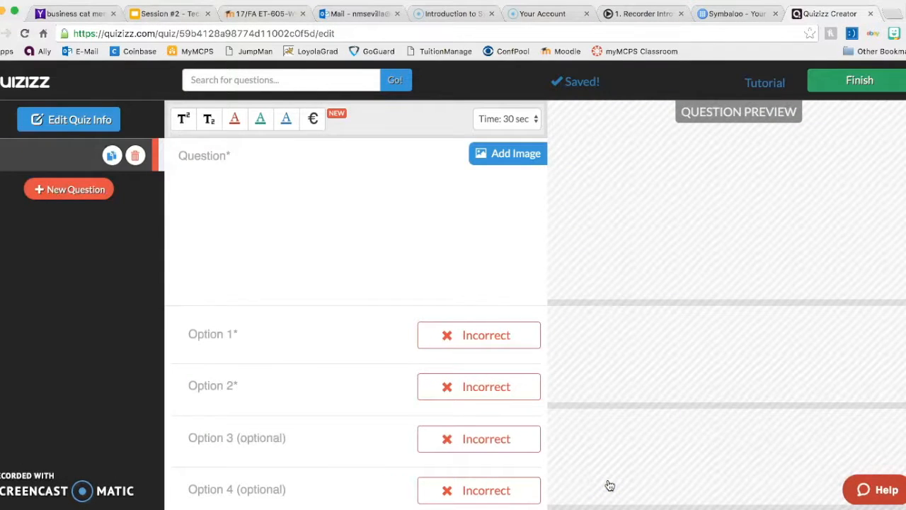
Step: Enter "What is 2 x 2?" as the text of the first question, with spaces around the x
click(309, 180)
text(What )
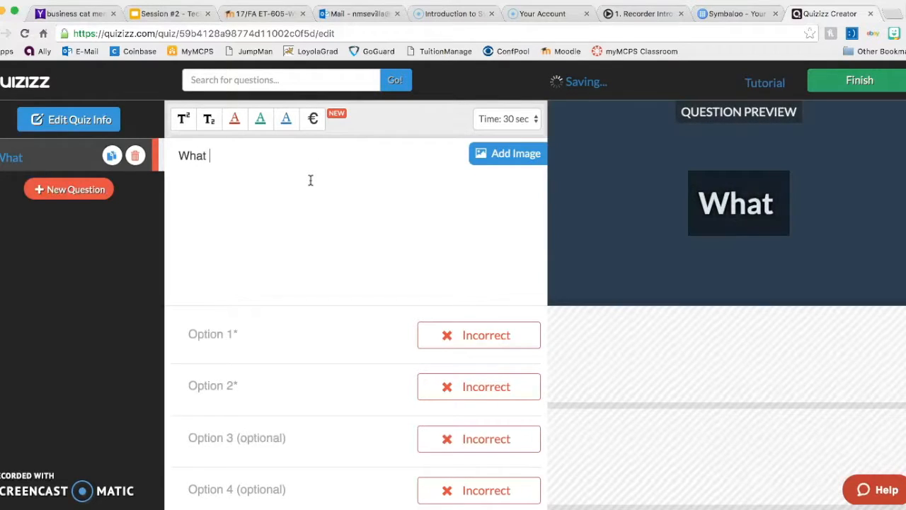
text(is 2x2?)
click(233, 155)
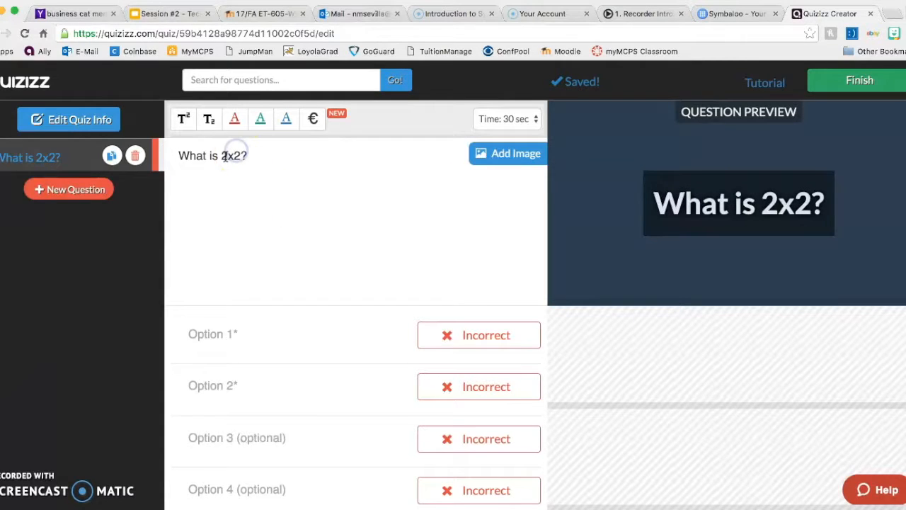
click(227, 155)
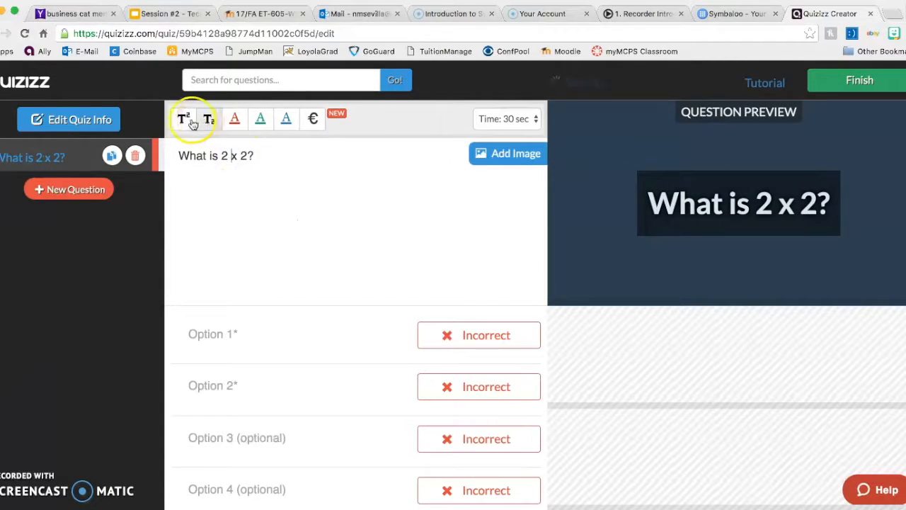
Step: Fill in the answer options 4, 16, 8 and 0, and mark 4 as the correct answer
click(350, 333)
text(4)
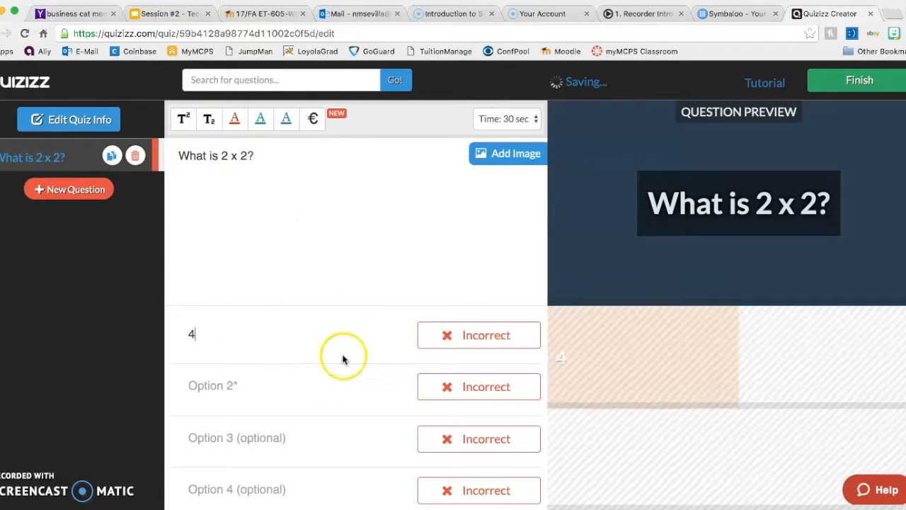
click(313, 385)
text(16)
click(295, 437)
text(8)
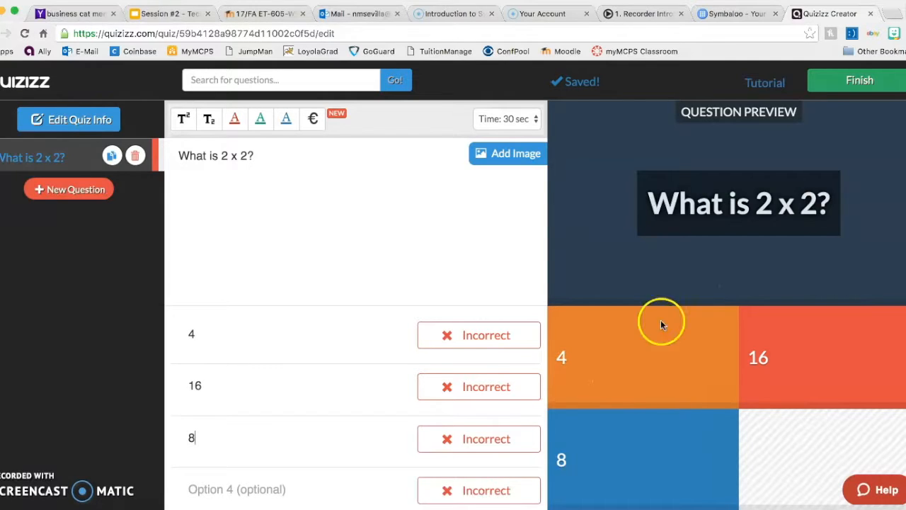
click(291, 500)
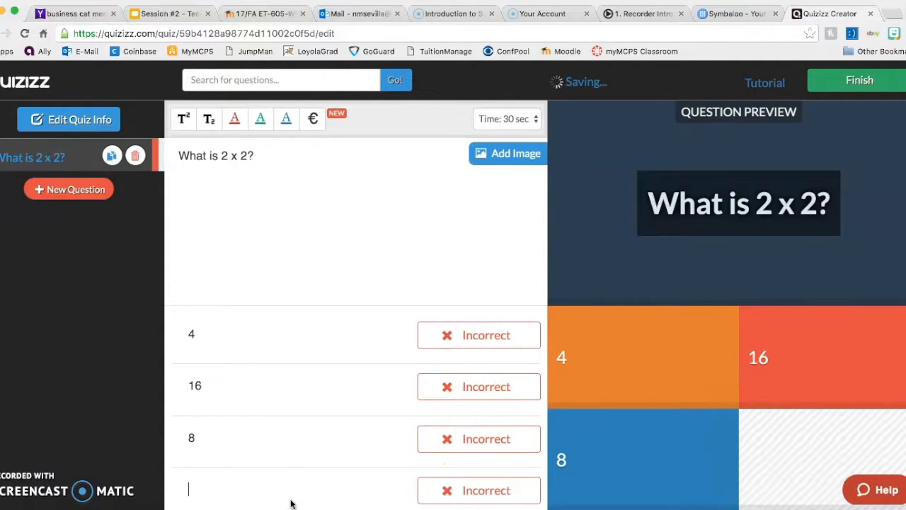
text(0)
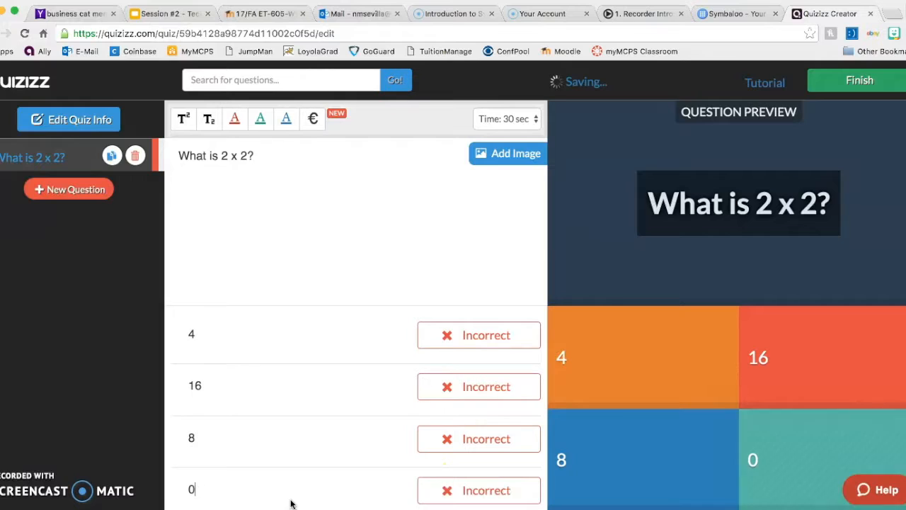
click(484, 336)
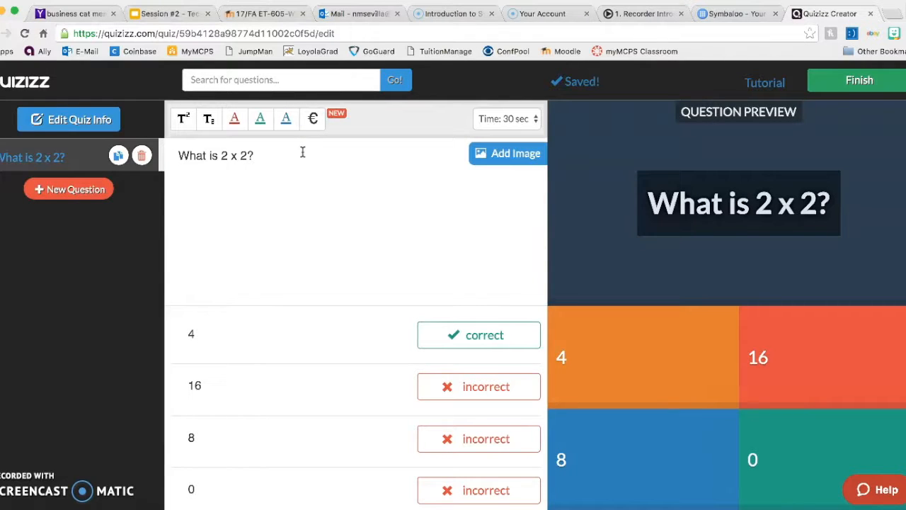
Step: Search the existing questions for "Rational Numbers" and preview the questions of the 19-question quiz
click(270, 78)
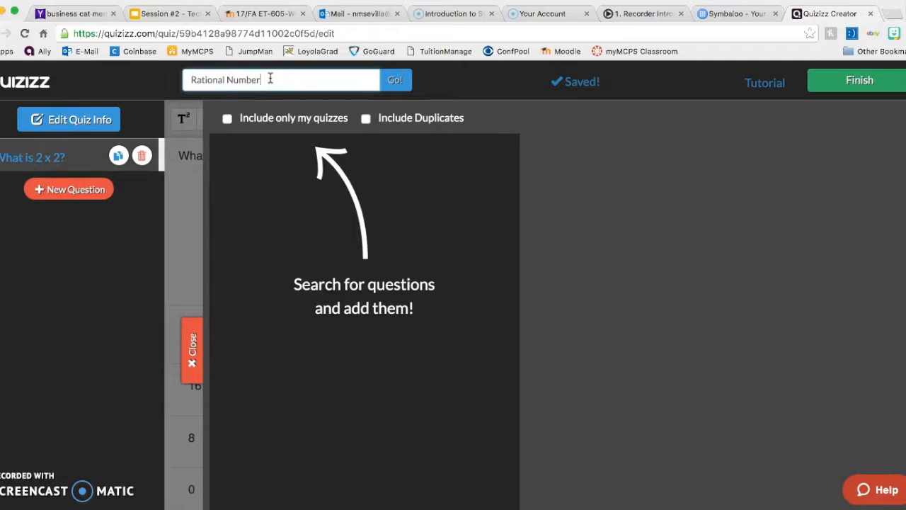
key(Return)
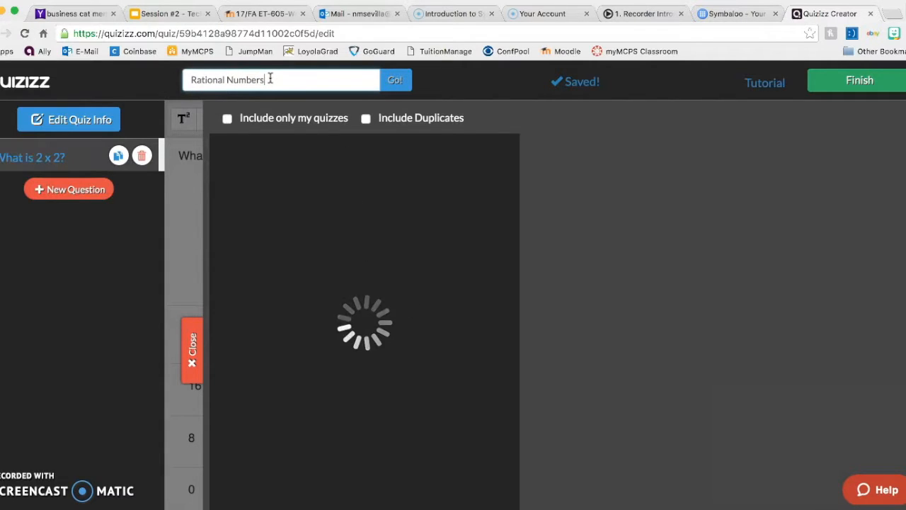
scroll(337, 283, down, 10)
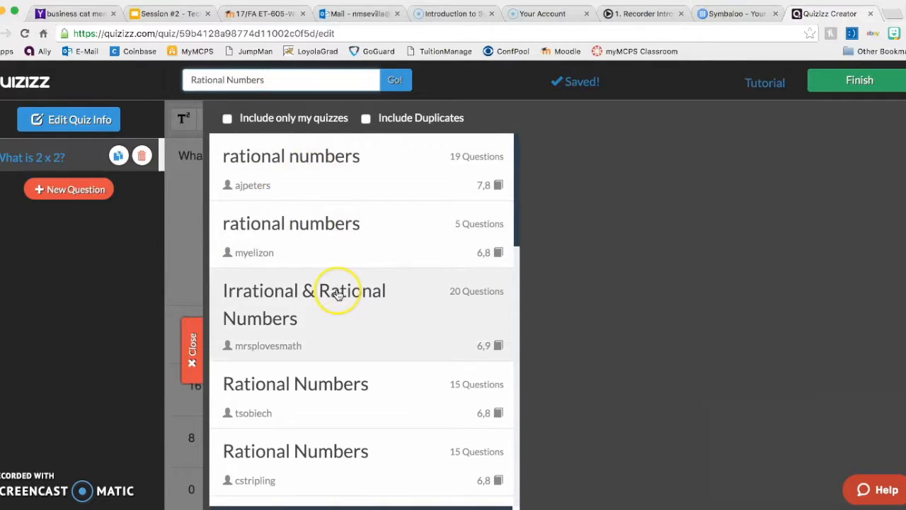
scroll(338, 276, down, 10)
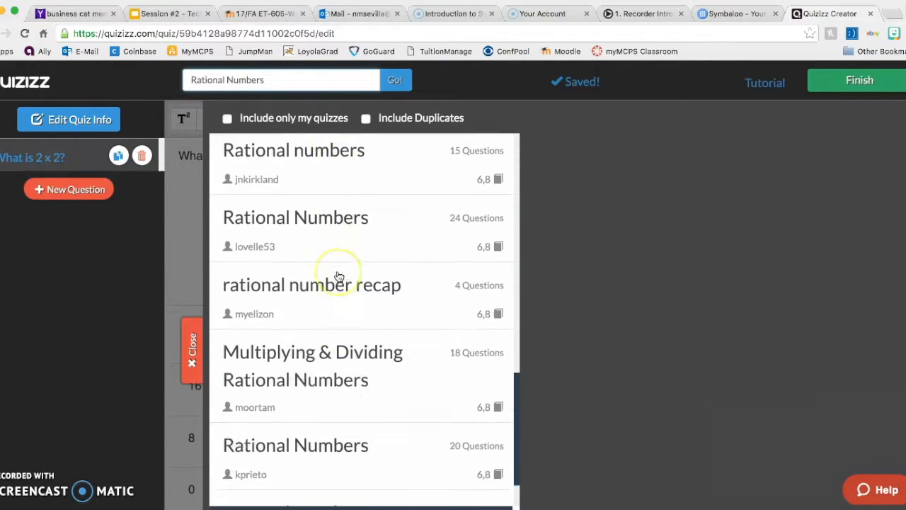
click(315, 165)
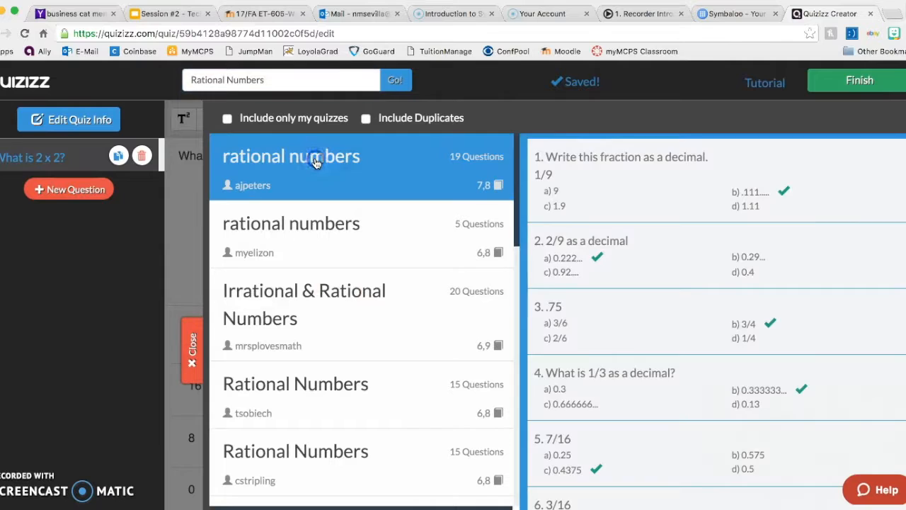
scroll(560, 300, down, 4)
scroll(560, 300, down, 4)
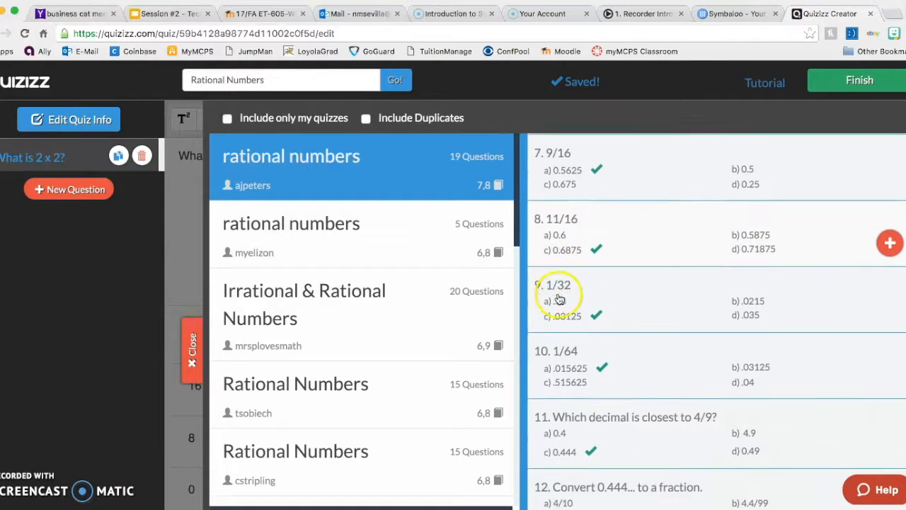
Step: Add the Venn diagram labels question and the "-3.5 is part of which subset of numbers?" question from the 5-question rational numbers quiz
click(373, 252)
scroll(654, 350, up, 3)
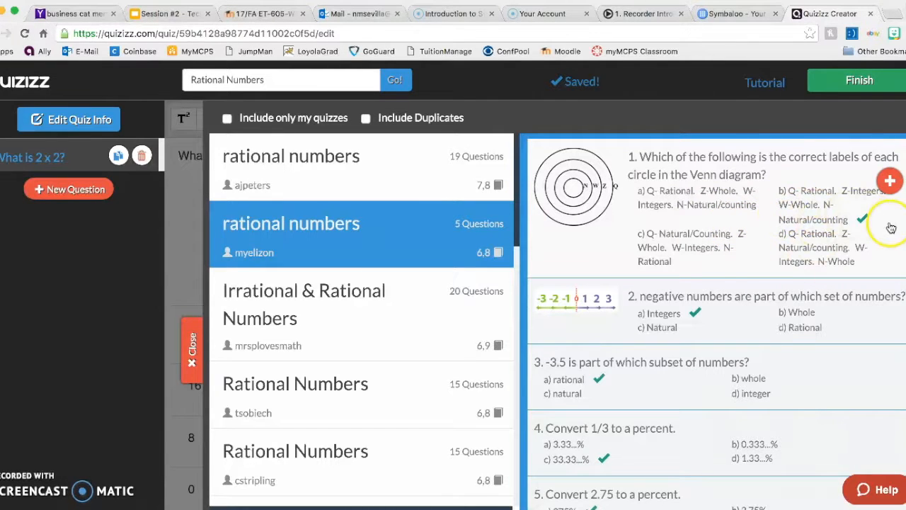
click(890, 182)
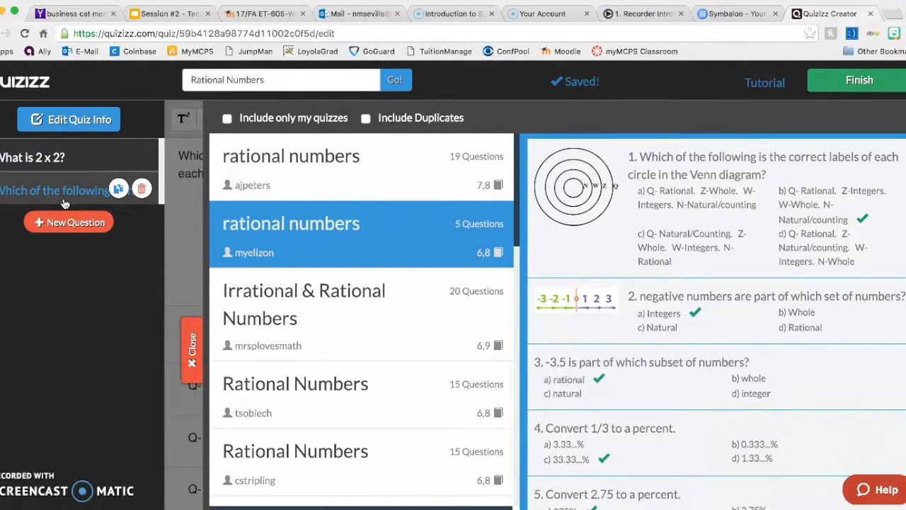
mouse_move(896, 367)
click(889, 383)
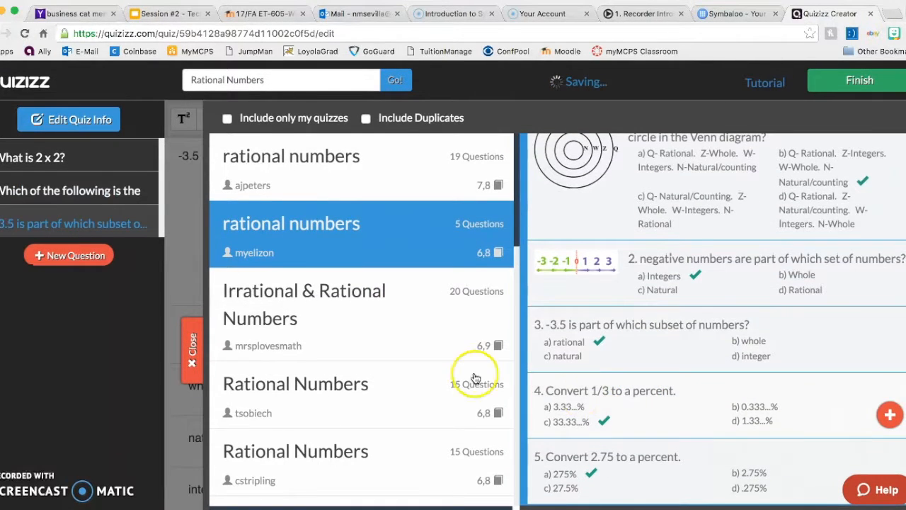
Step: Add a "Which number is greater?" question and the town temperature difference question from two 15-question Rational Numbers quizzes, and close the question search
click(475, 378)
click(886, 334)
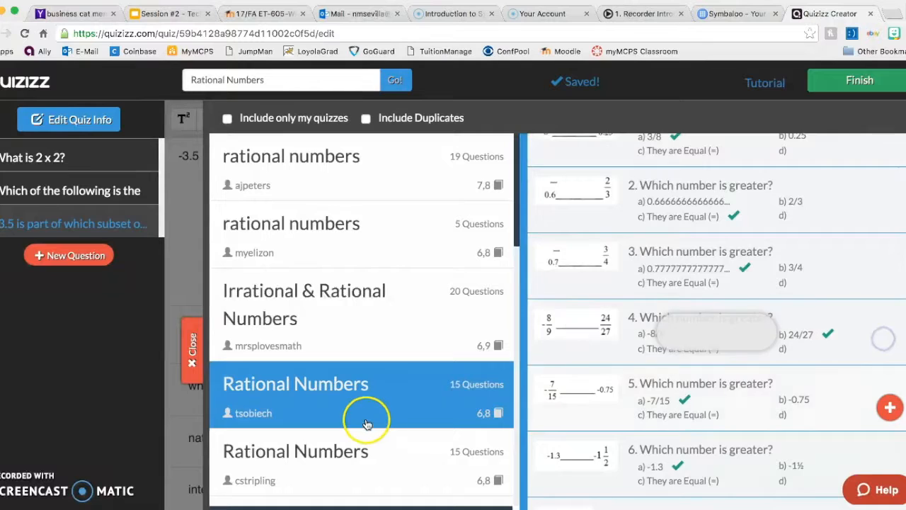
click(364, 460)
scroll(774, 243, down, 5)
click(888, 312)
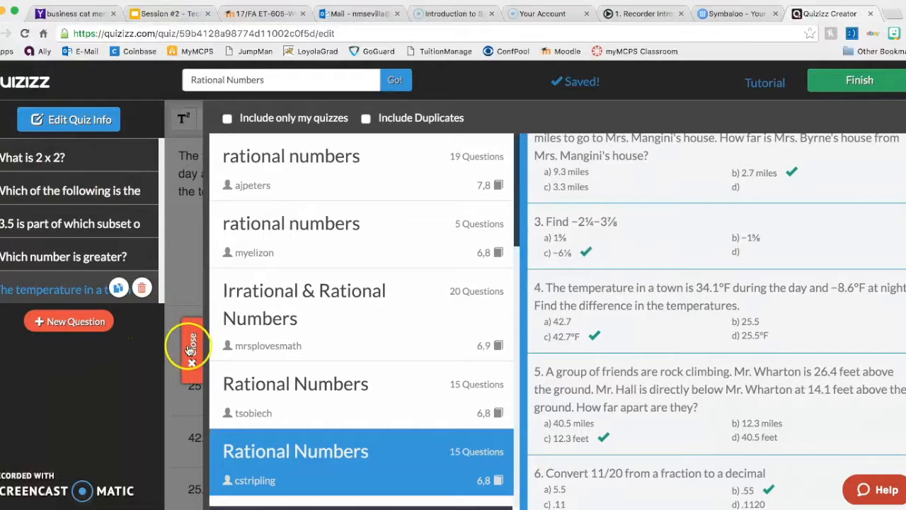
click(193, 360)
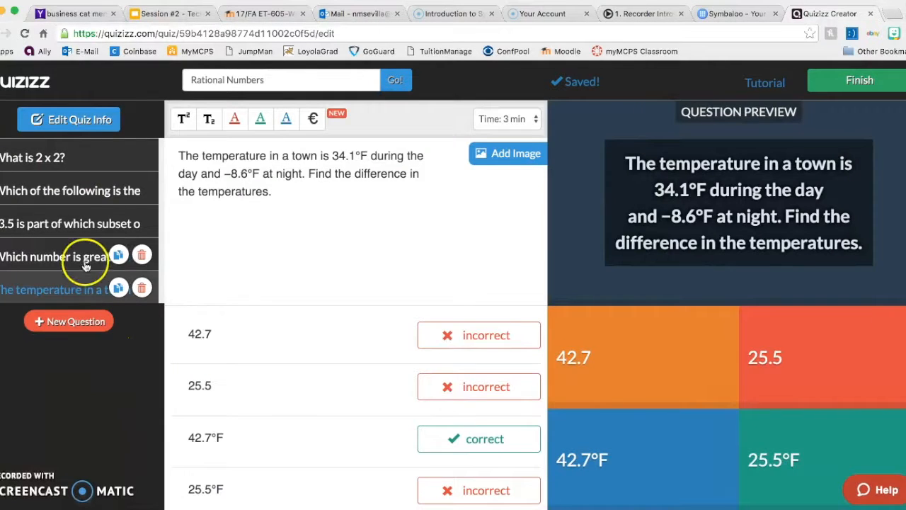
Step: Review the added Venn diagram question and the -3.5 subset question with their answer options in the editor
click(67, 204)
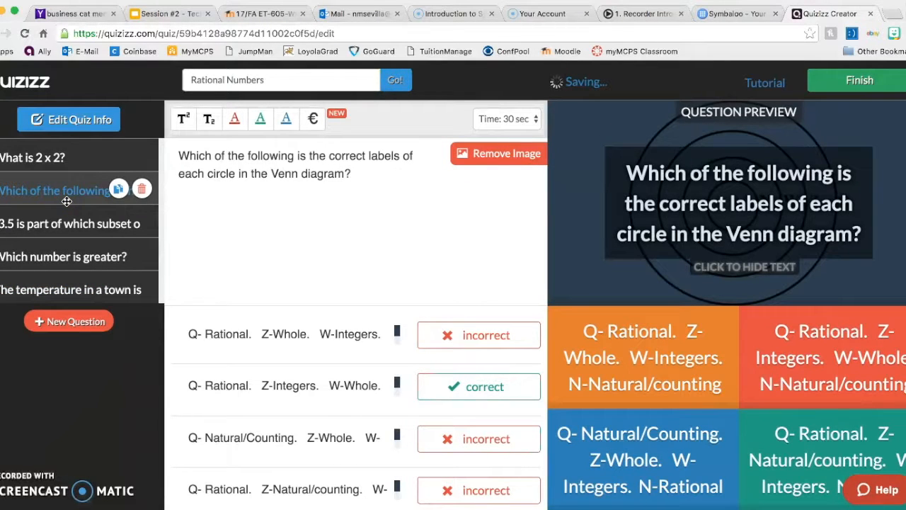
click(57, 216)
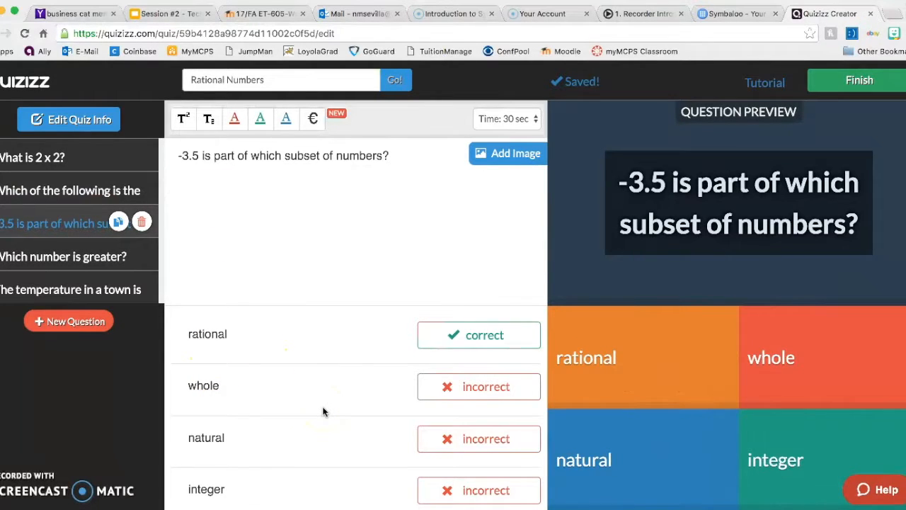
mouse_move(332, 163)
mouse_down()
mouse_move(251, 160)
mouse_move(350, 162)
mouse_up()
click(313, 210)
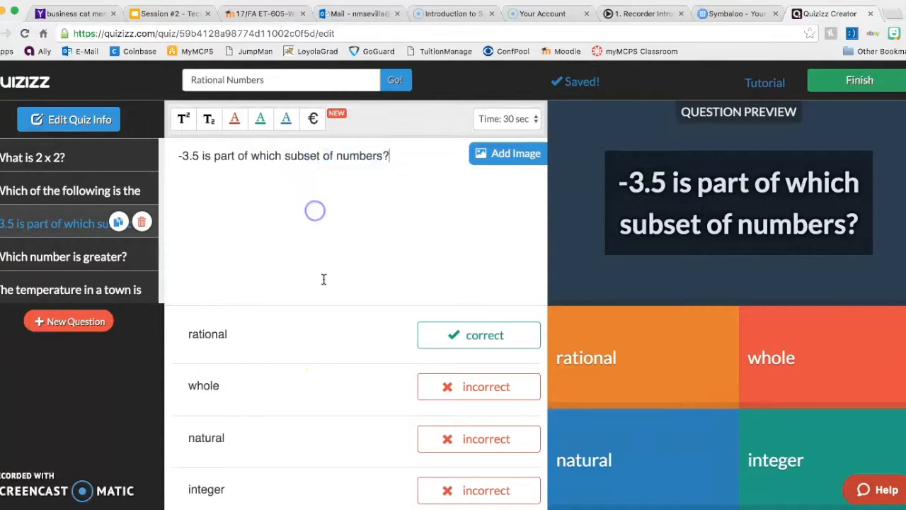
click(296, 390)
Step: Try whole and natural as the correct answer to the -3.5 question, and set it back to rational
click(469, 386)
click(469, 439)
click(479, 346)
click(479, 388)
click(479, 337)
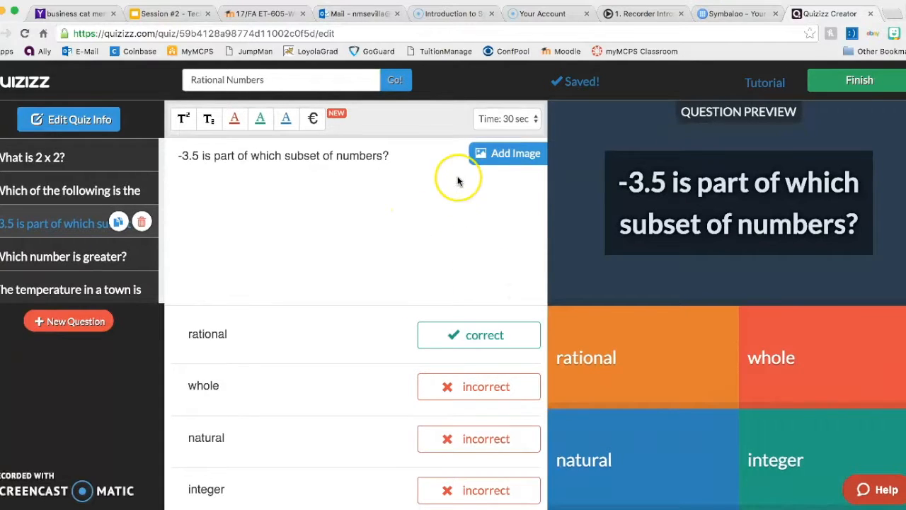
Step: View the available time limits for the -3.5 subset question
click(510, 125)
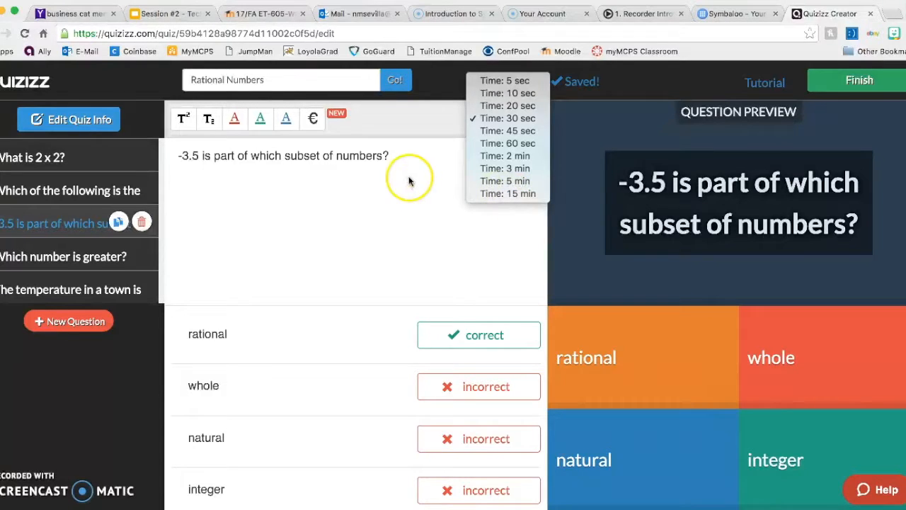
click(430, 255)
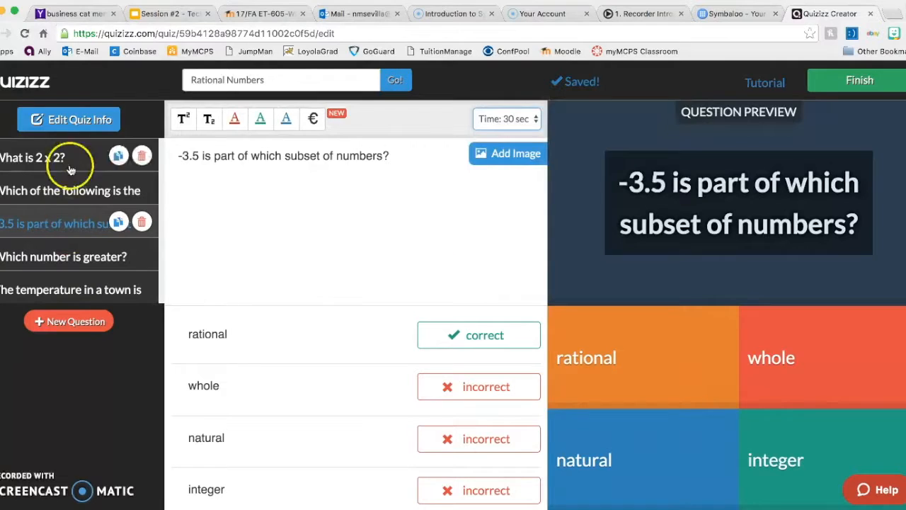
Step: Finish editing the quiz and set its grade range from 6 to 8
click(876, 87)
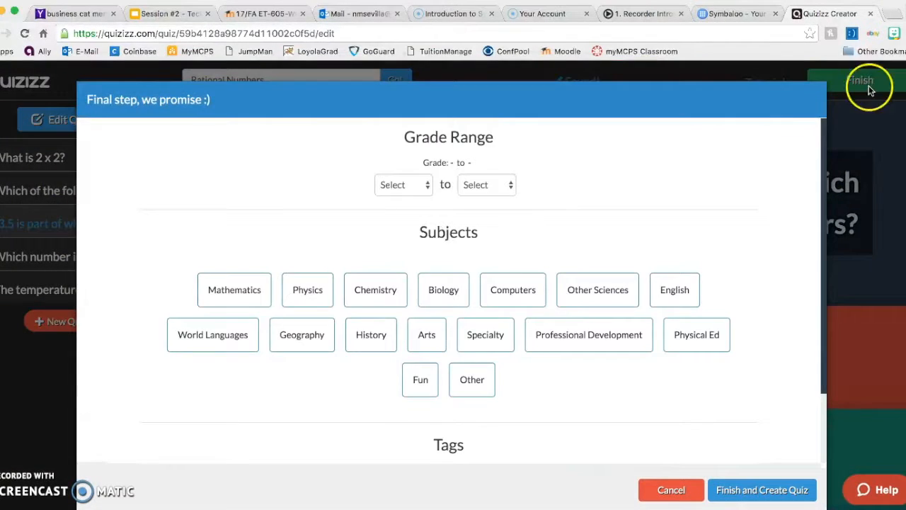
click(418, 188)
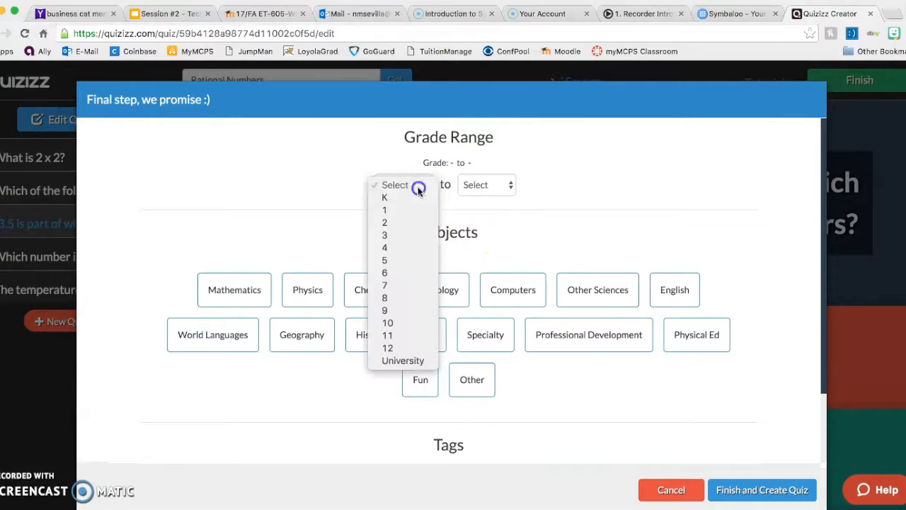
click(401, 272)
click(498, 184)
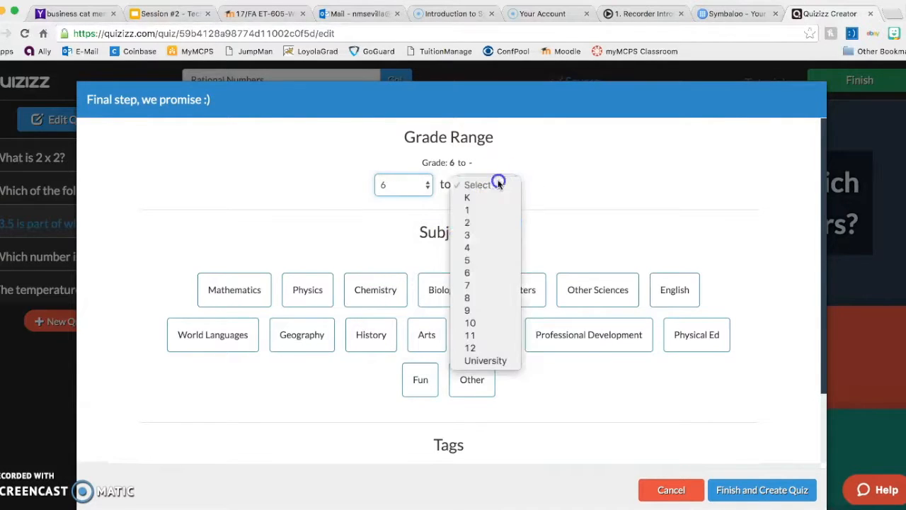
click(480, 298)
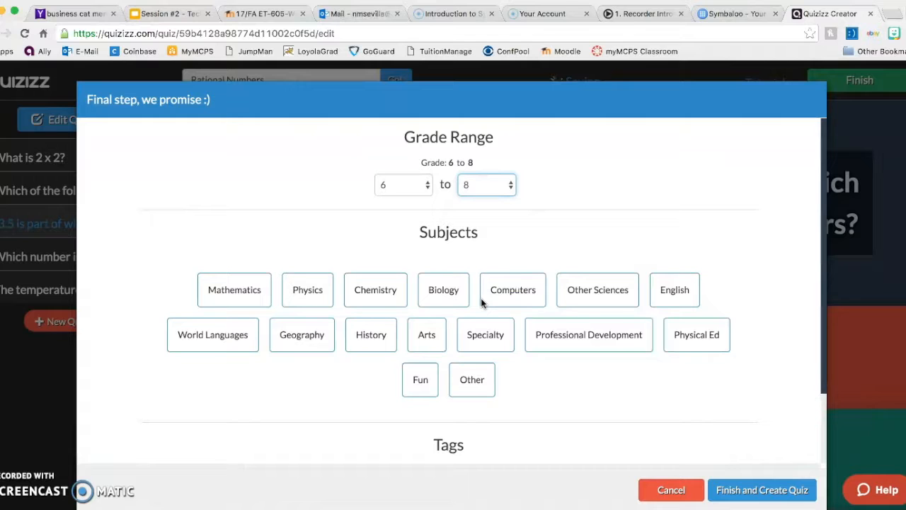
Step: Assign the quiz the Mathematics subject and the Pre-algebra topic, and create it
click(241, 295)
scroll(462, 407, down, 1)
scroll(463, 405, down, 1)
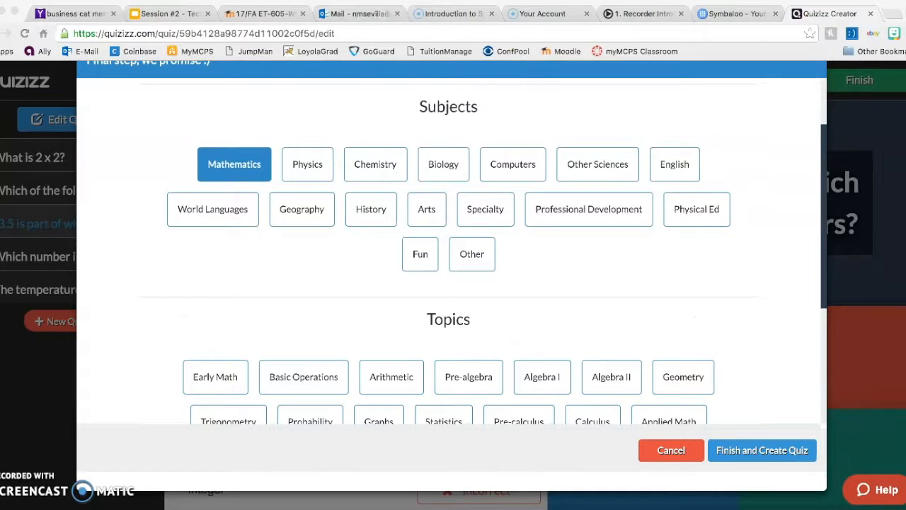
click(756, 447)
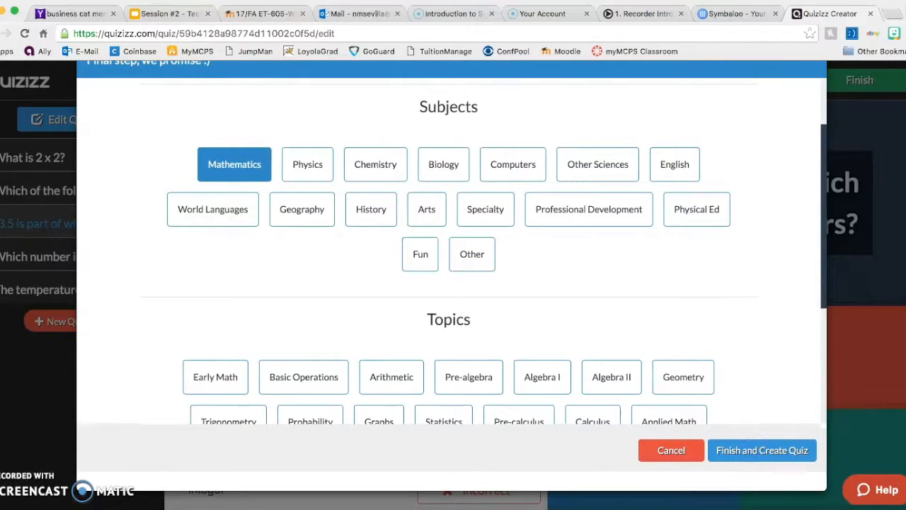
click(766, 440)
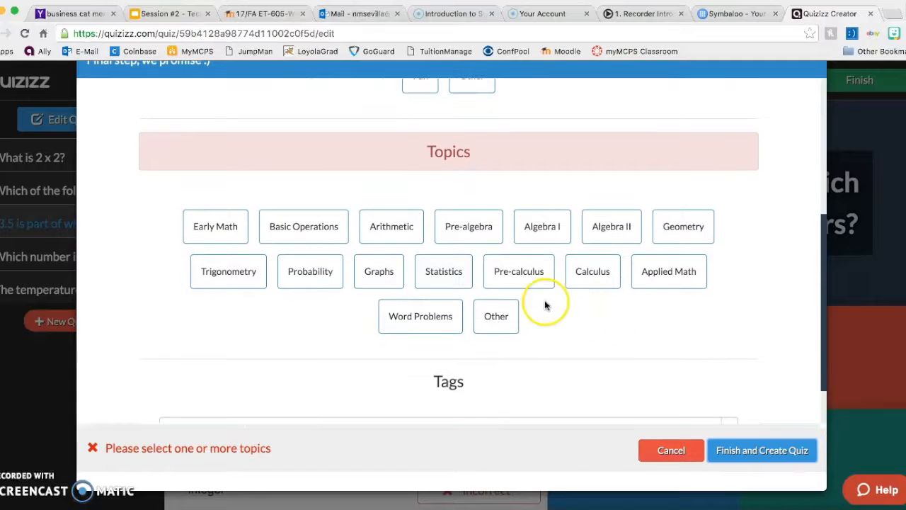
click(488, 231)
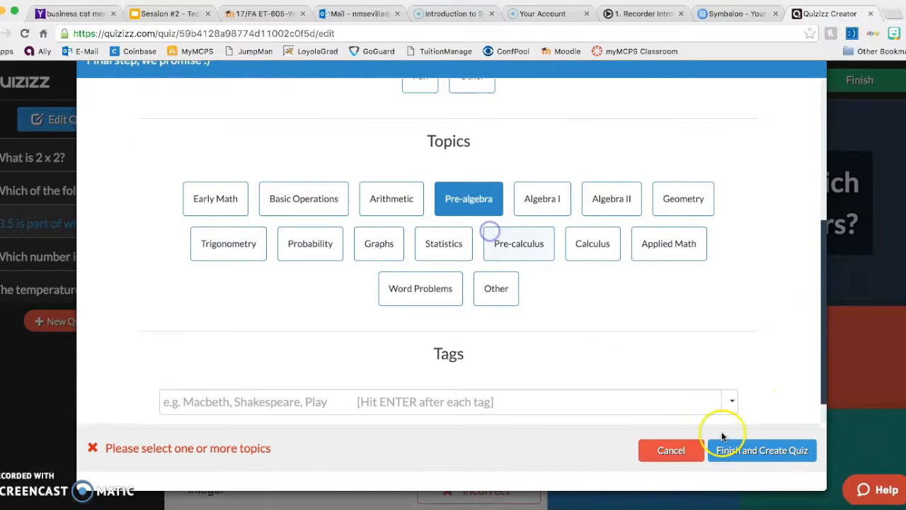
click(765, 451)
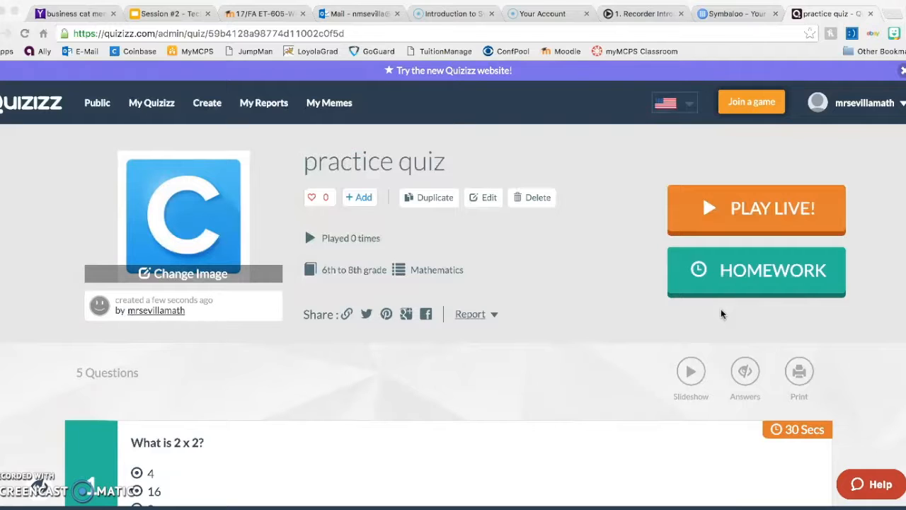
Step: Open the existing U3T1 Formative Review quiz from the list of own quizzes
click(750, 291)
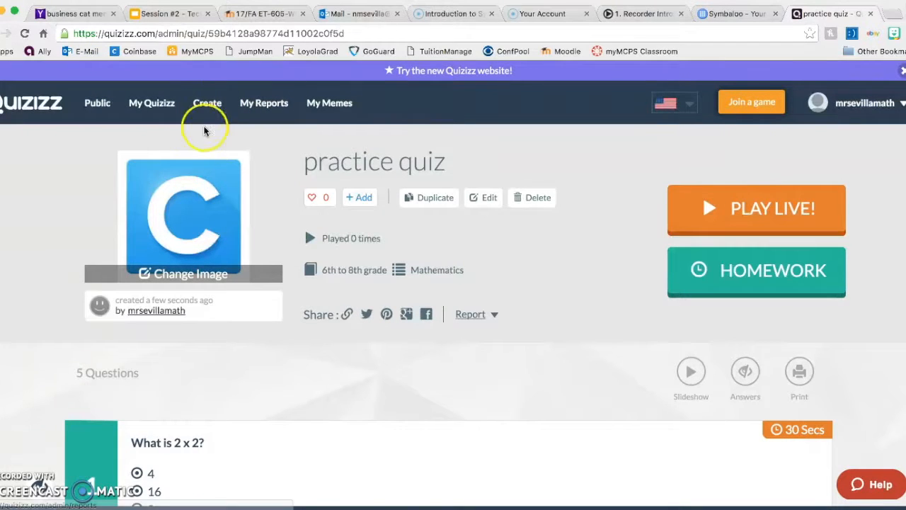
click(156, 113)
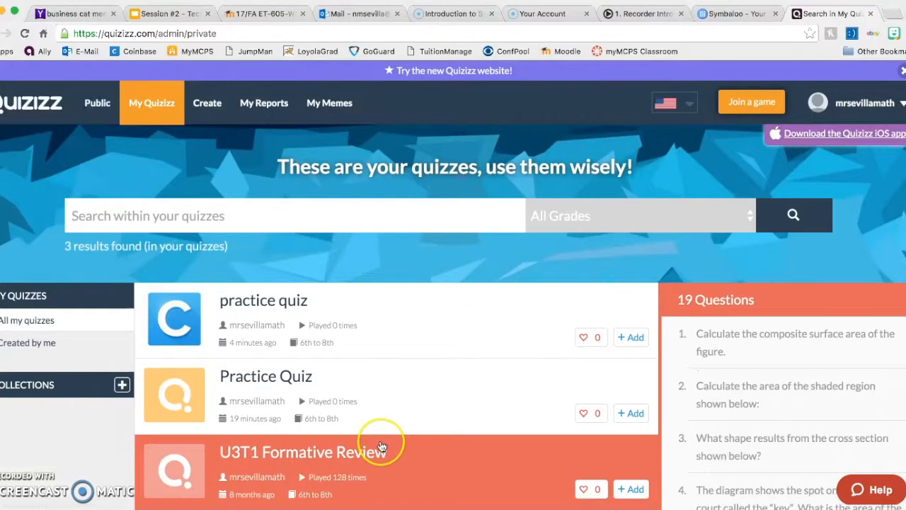
scroll(378, 418, down, 2)
scroll(382, 446, down, 1)
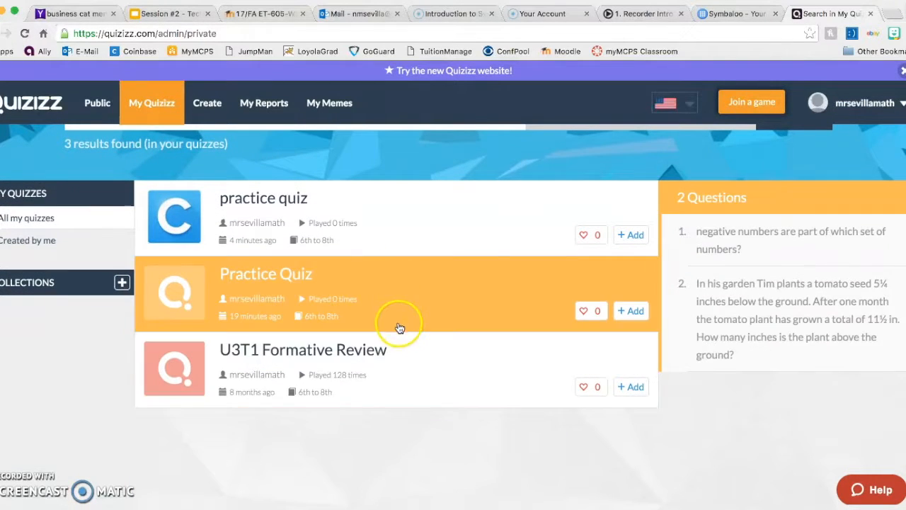
click(374, 356)
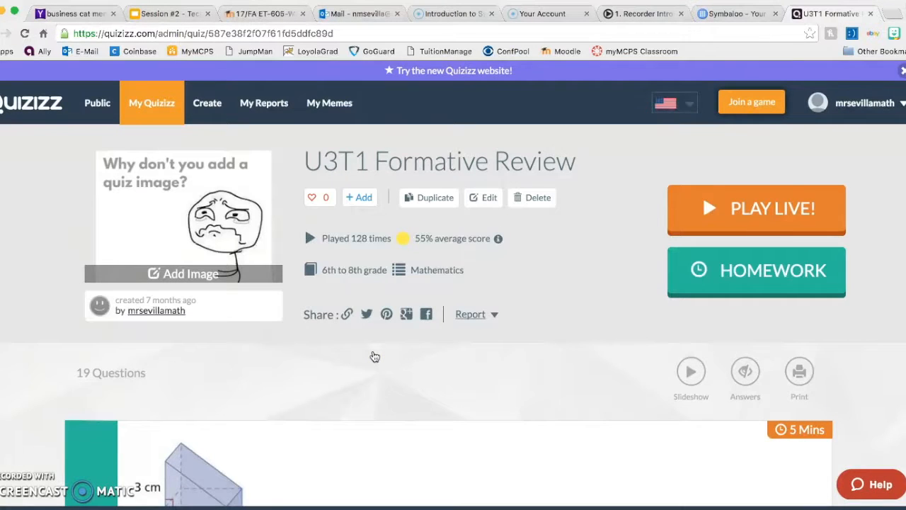
scroll(374, 356, down, 1)
scroll(374, 356, up, 1)
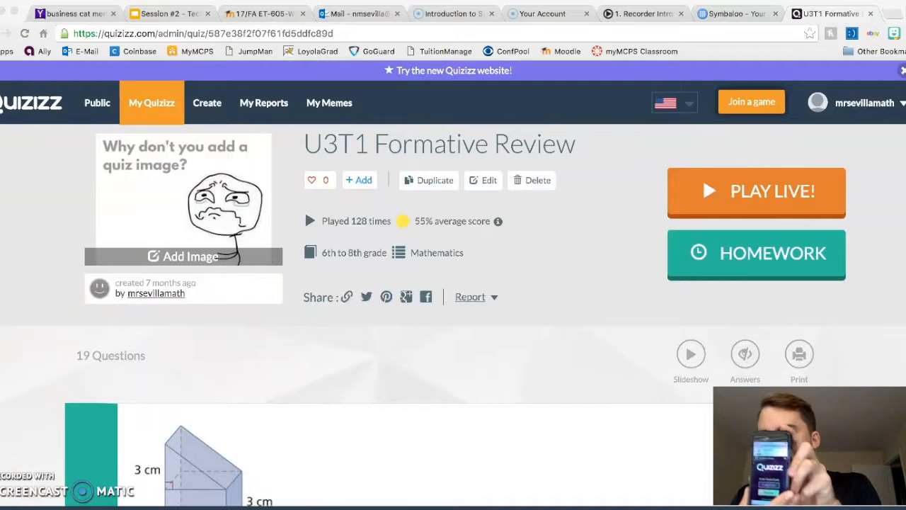
Step: Set up a live game of the U3T1 Formative Review quiz with the default question settings and start it
click(749, 207)
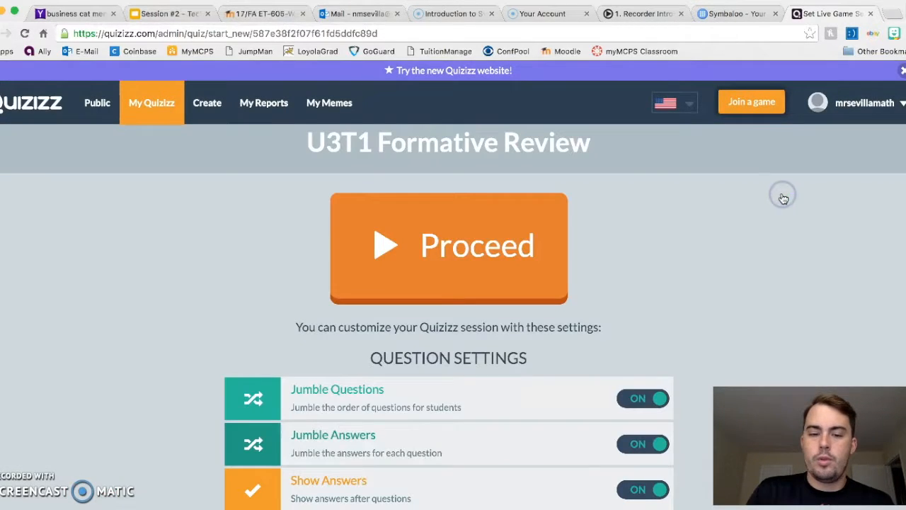
scroll(573, 396, down, 3)
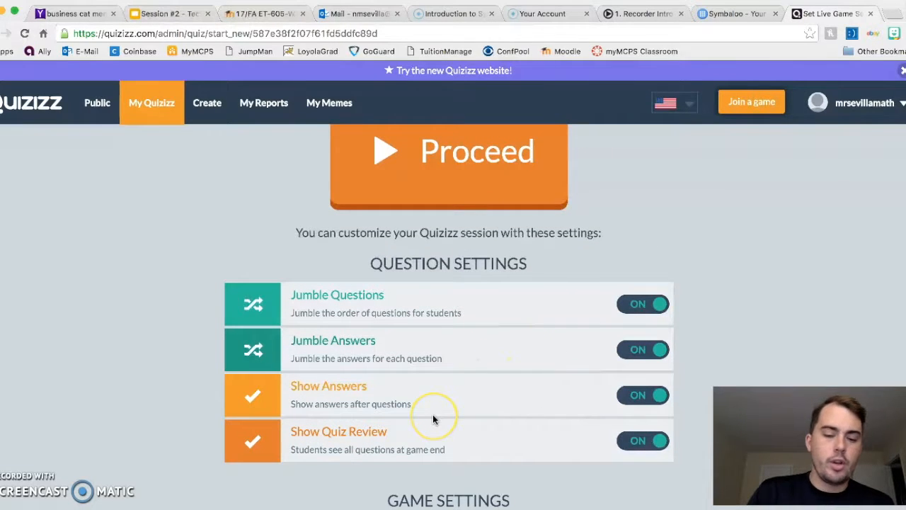
scroll(458, 299, up, 3)
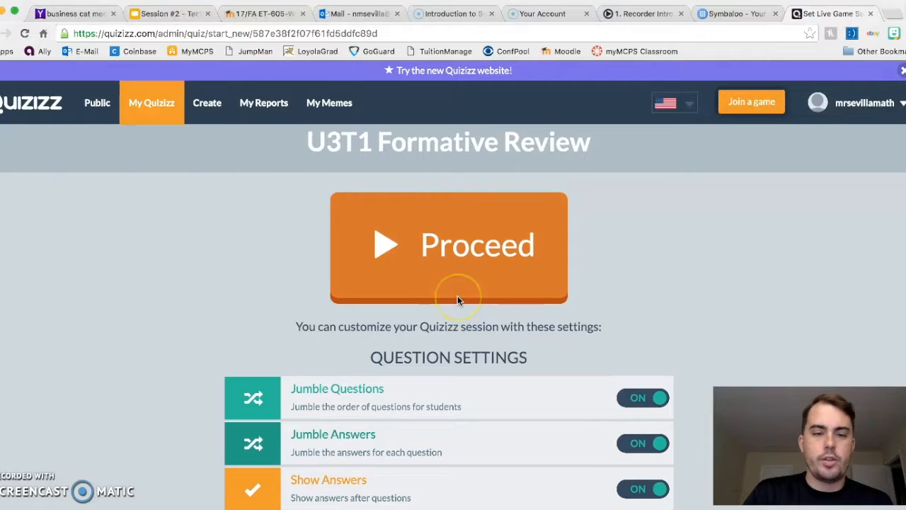
click(453, 277)
scroll(447, 347, down, 2)
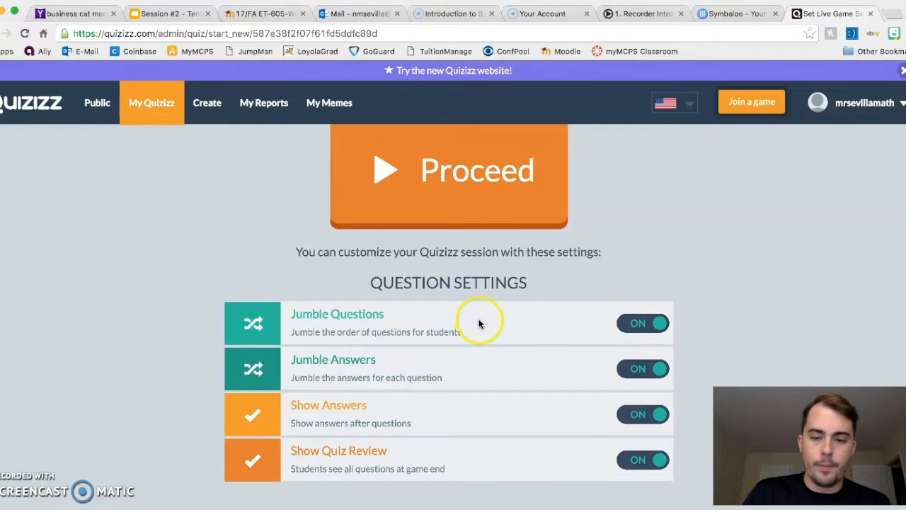
scroll(474, 330, up, 3)
click(457, 282)
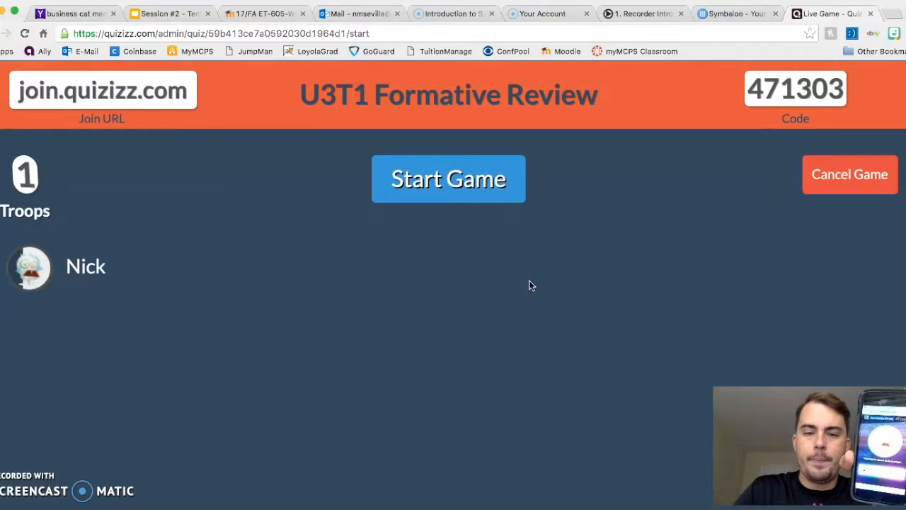
click(465, 187)
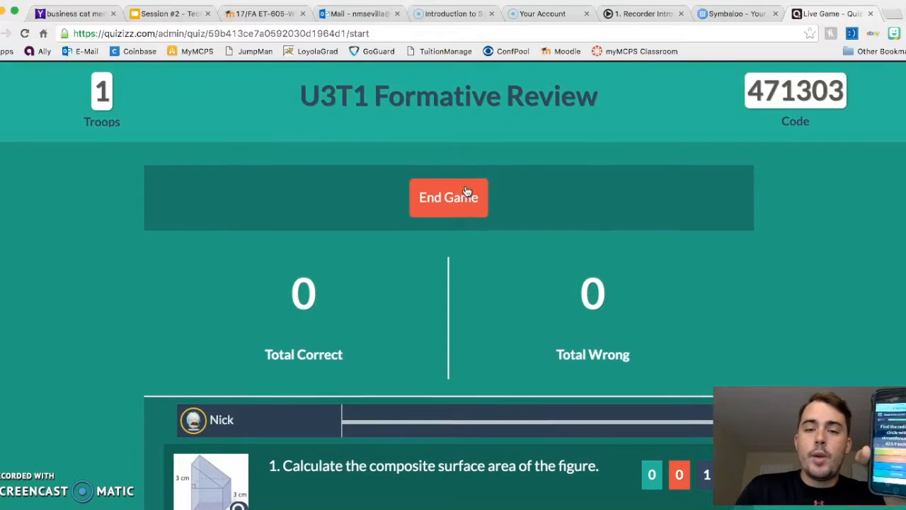
Step: Examine the player's progress bar and the correct, wrong and unanswered counts for each question, including the circle radius question
scroll(467, 191, down, 2)
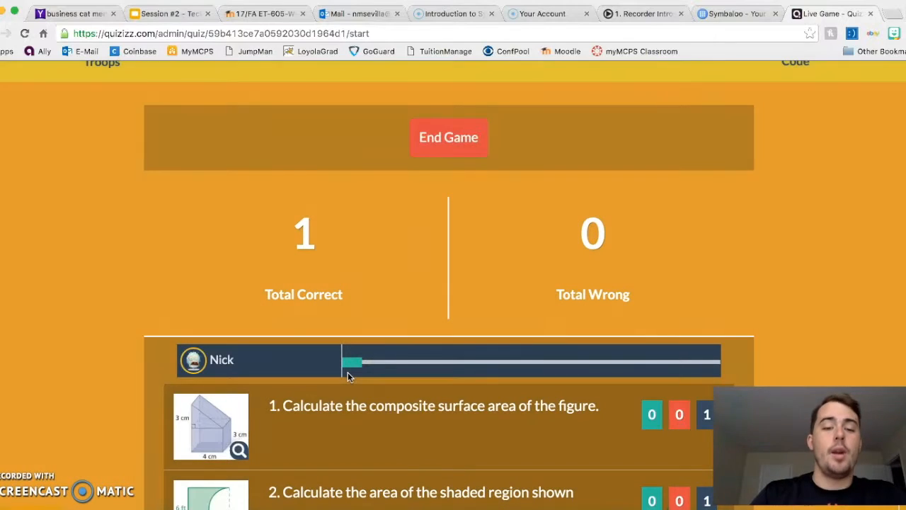
scroll(347, 371, down, 1)
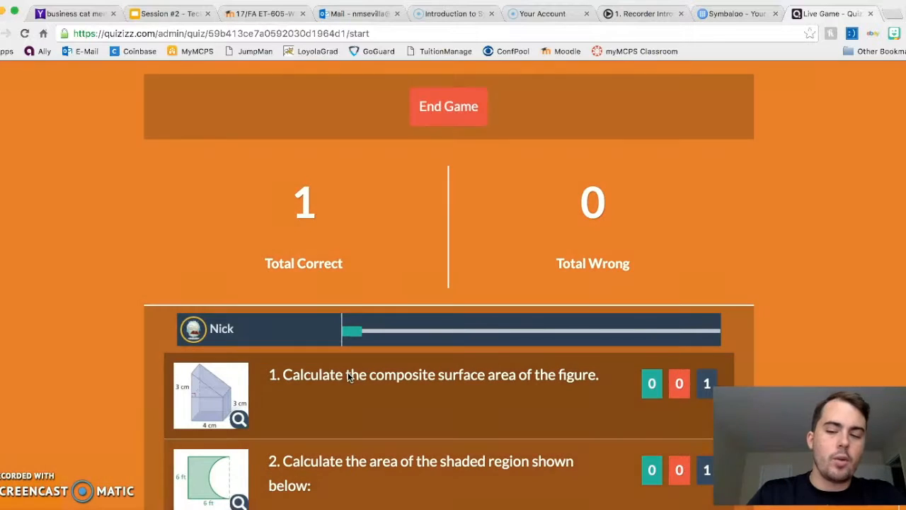
scroll(347, 376, down, 1)
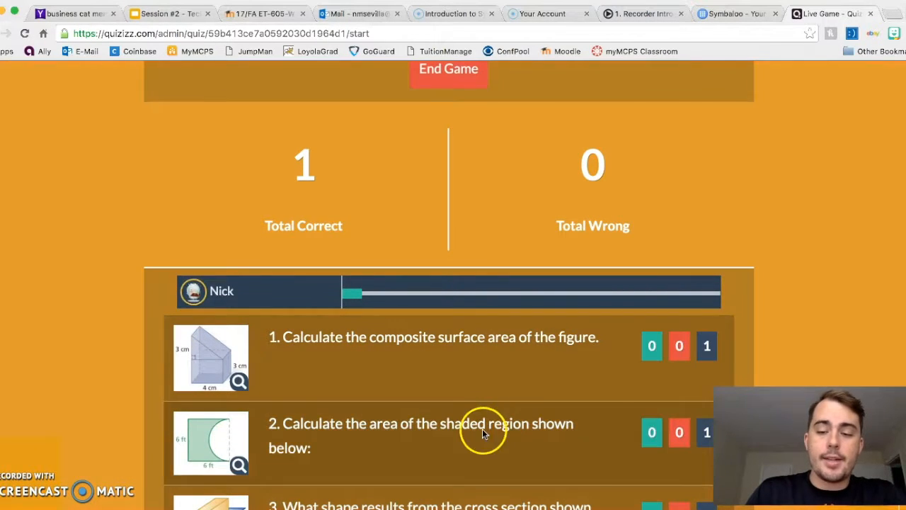
scroll(494, 428, down, 10)
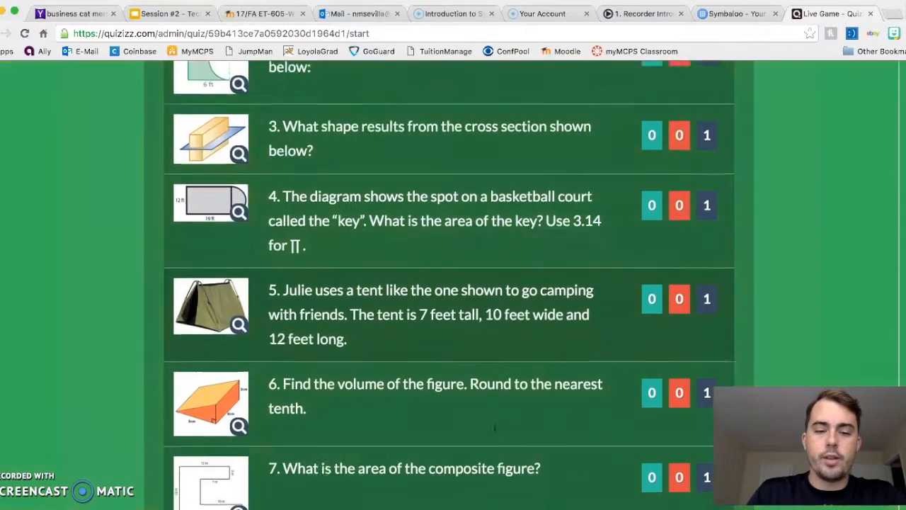
scroll(495, 428, down, 10)
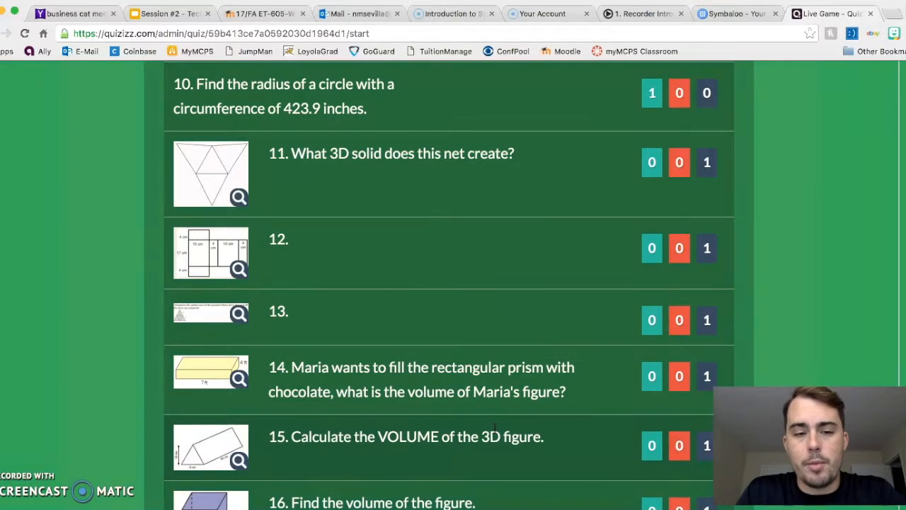
scroll(495, 429, up, 3)
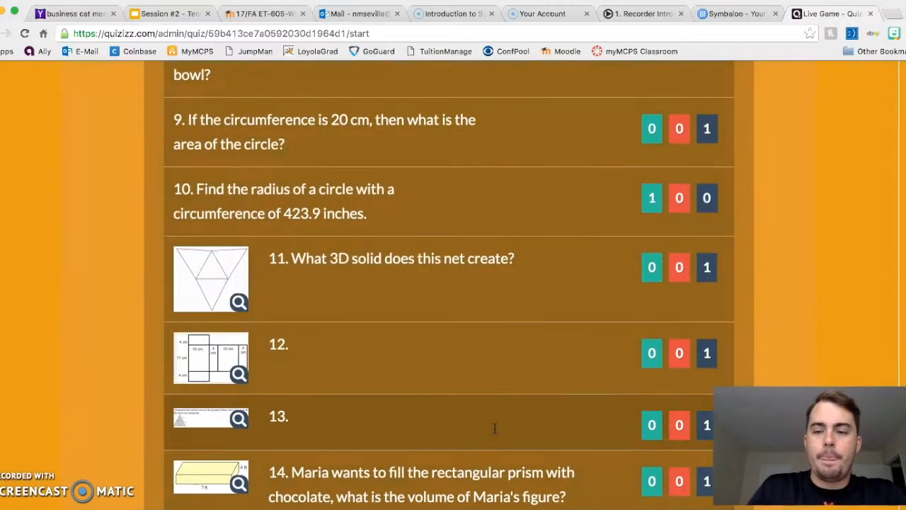
scroll(552, 297, up, 2)
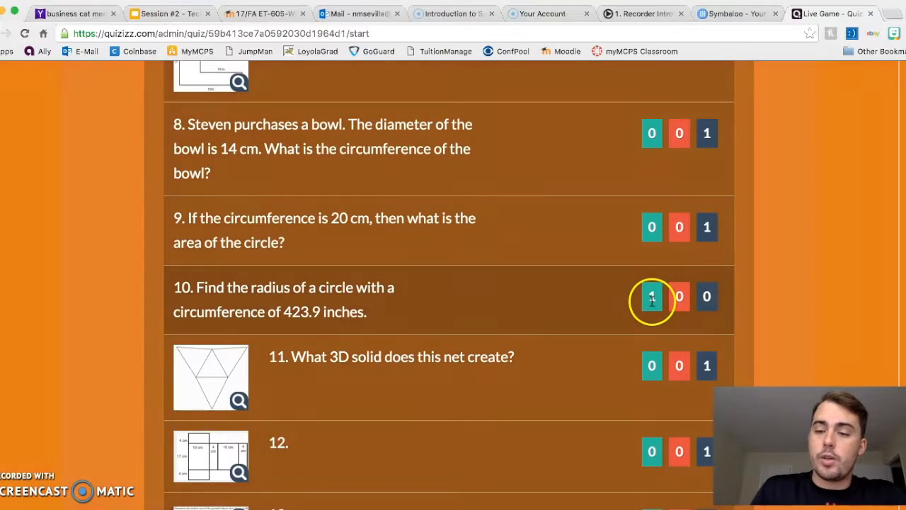
scroll(679, 212, up, 1)
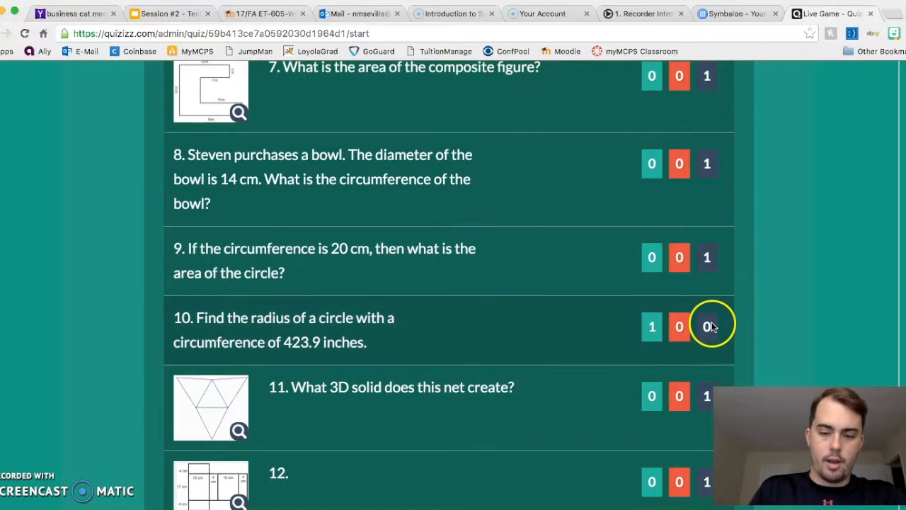
scroll(550, 348, down, 2)
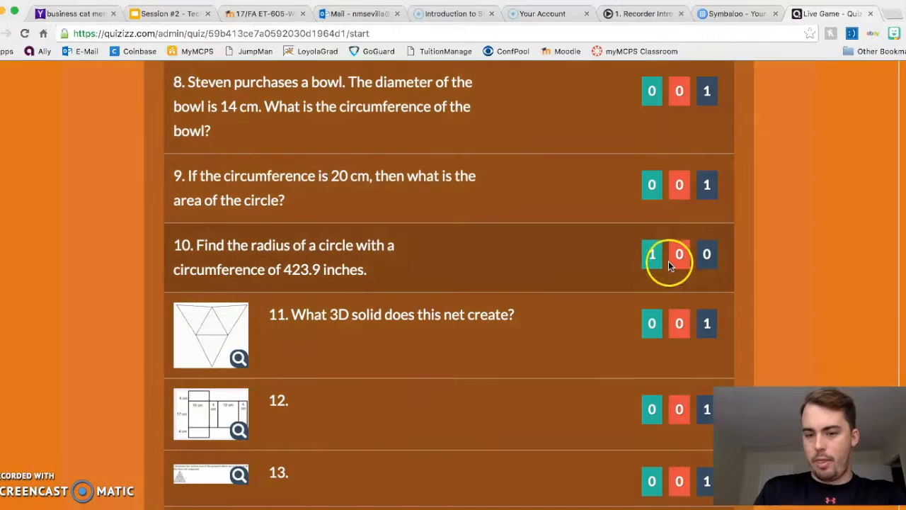
click(574, 263)
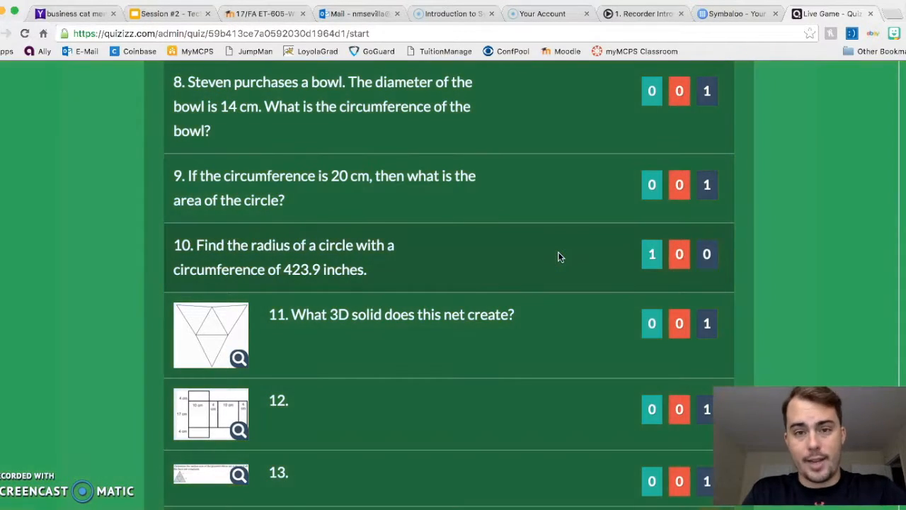
Step: End the live U3T1 Formative Review game and confirm closing it
scroll(559, 256, up, 5)
scroll(557, 253, up, 4)
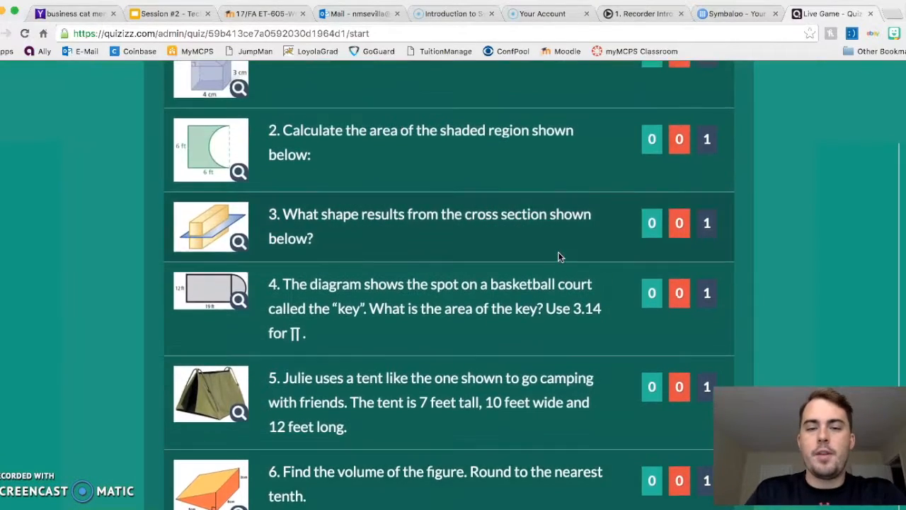
scroll(559, 256, up, 6)
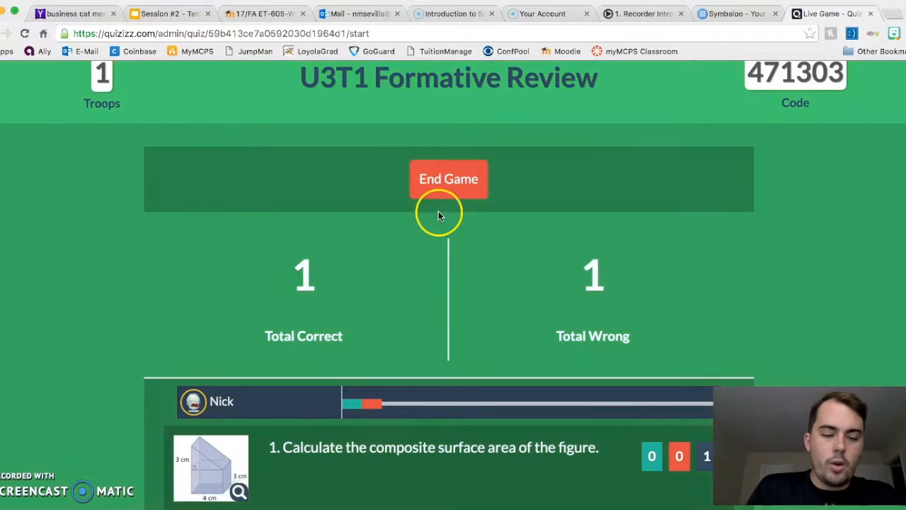
click(461, 183)
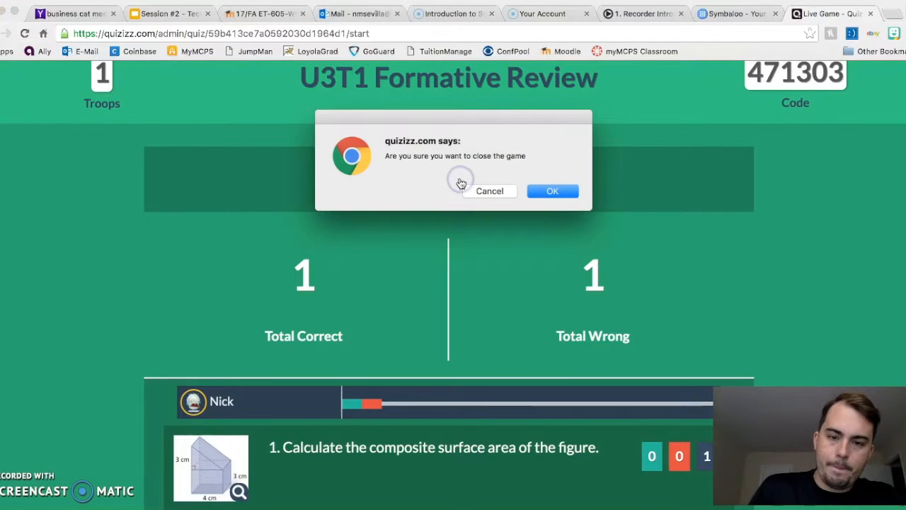
click(564, 192)
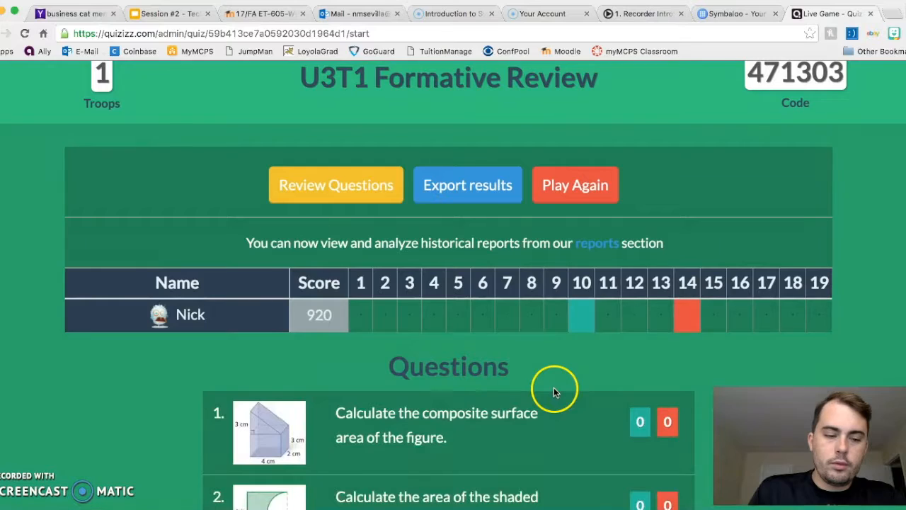
Step: Review the player's score and per-question results of the ended game, and export the results as an Excel file
scroll(604, 405, down, 1)
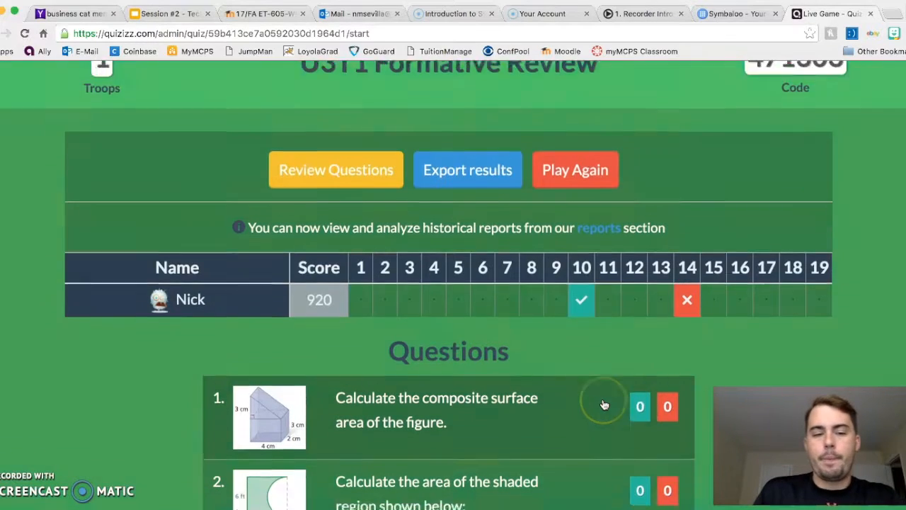
scroll(604, 405, up, 1)
scroll(603, 404, up, 1)
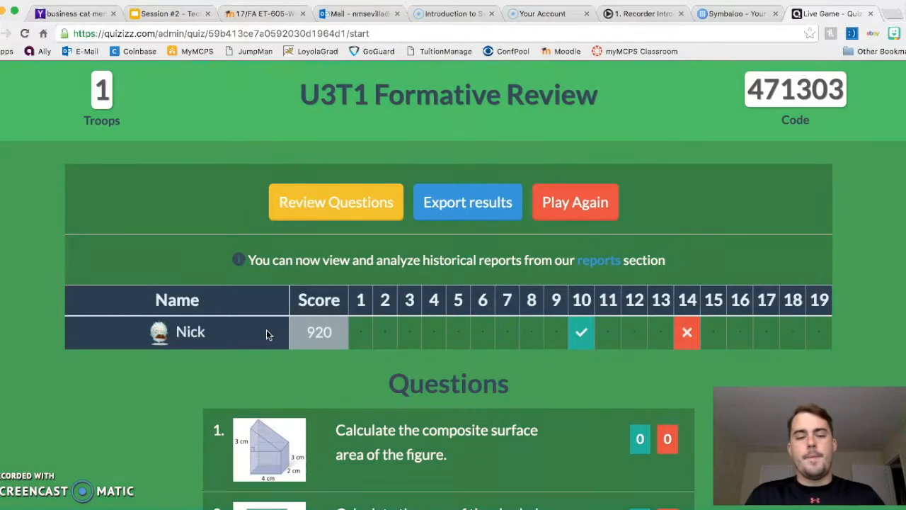
click(344, 351)
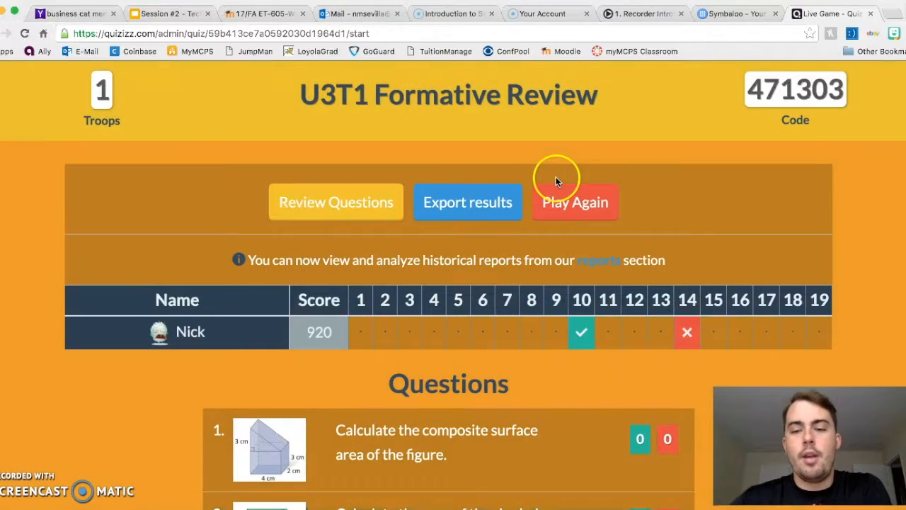
click(485, 213)
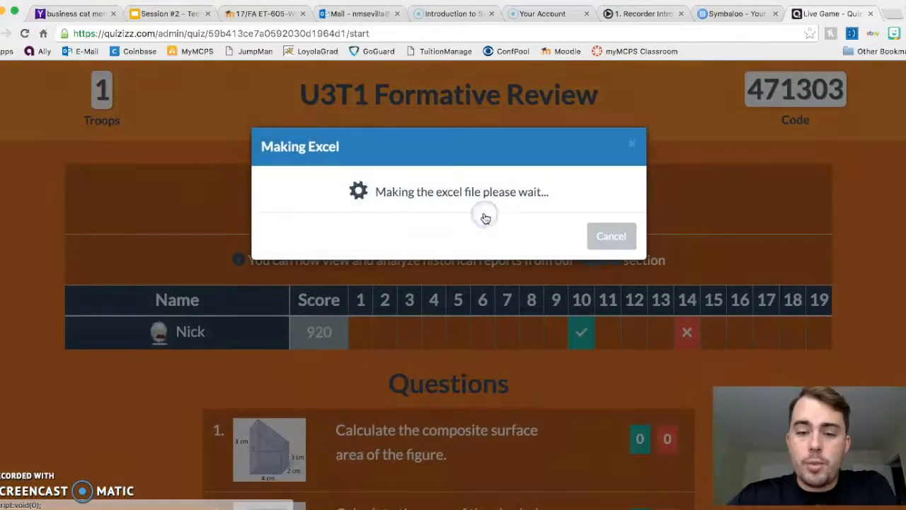
click(375, 192)
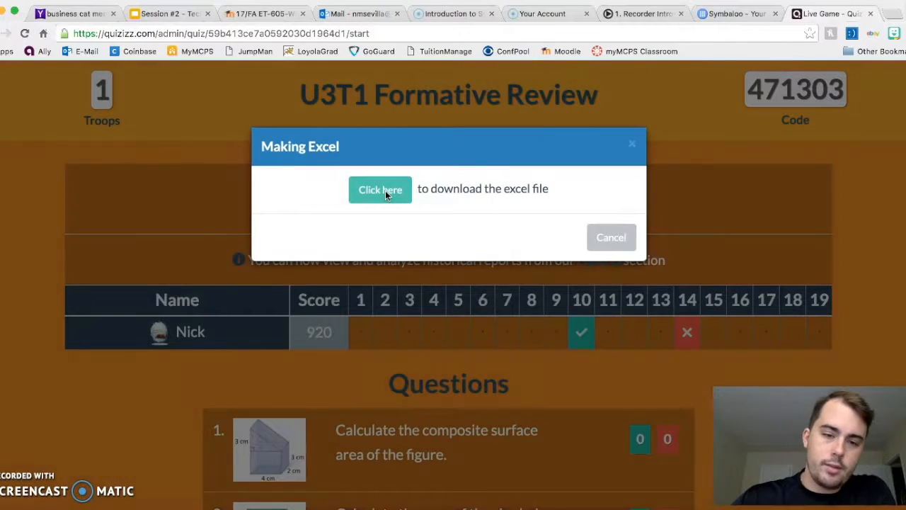
click(633, 148)
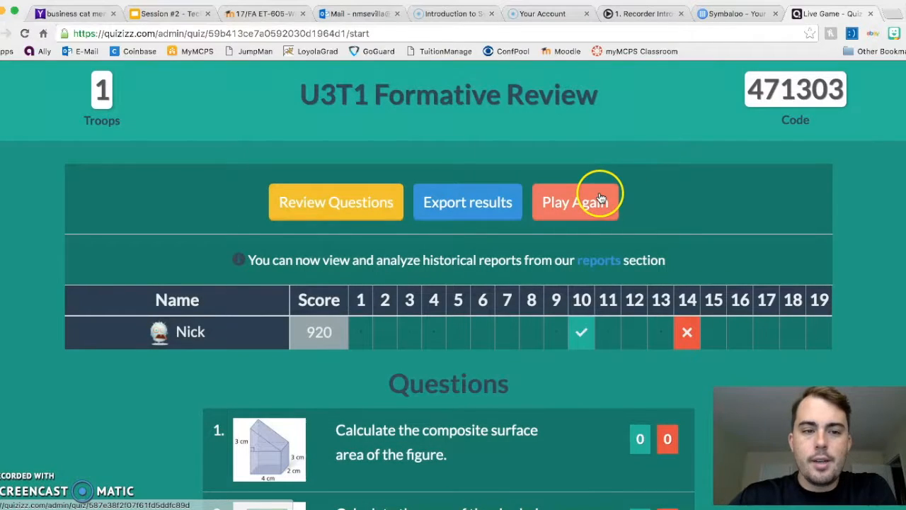
Step: Switch to the Symbaloo webmix with the collected teaching tools
click(738, 14)
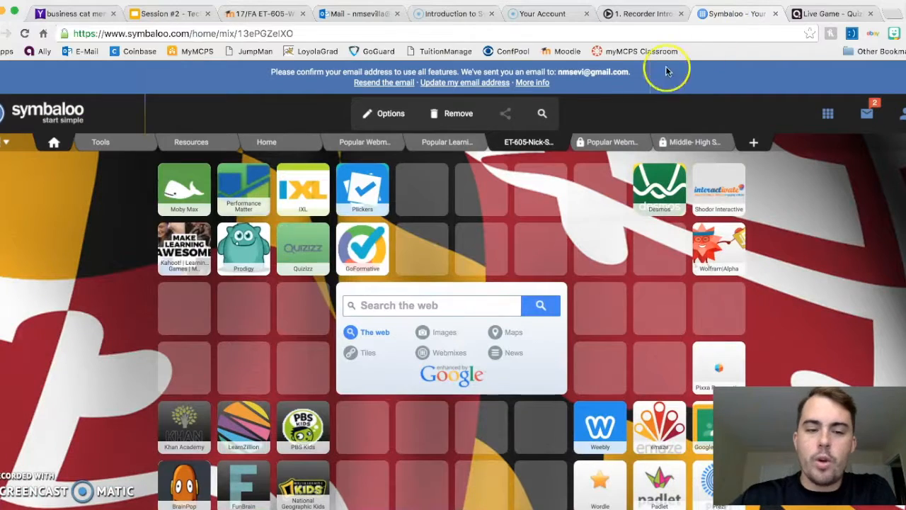